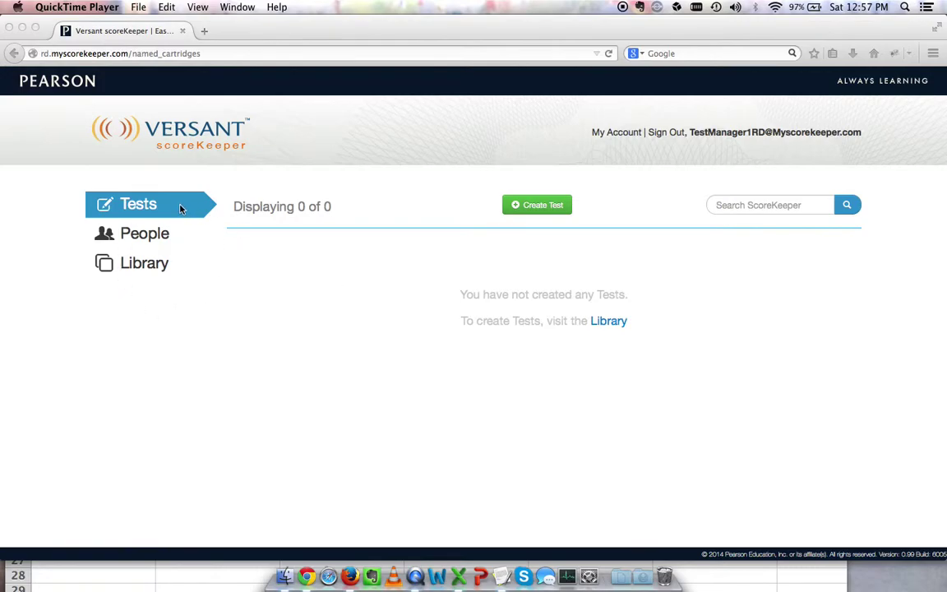
View the People section and open the English Test from the Library.
left_click(145, 237)
left_click(145, 237)
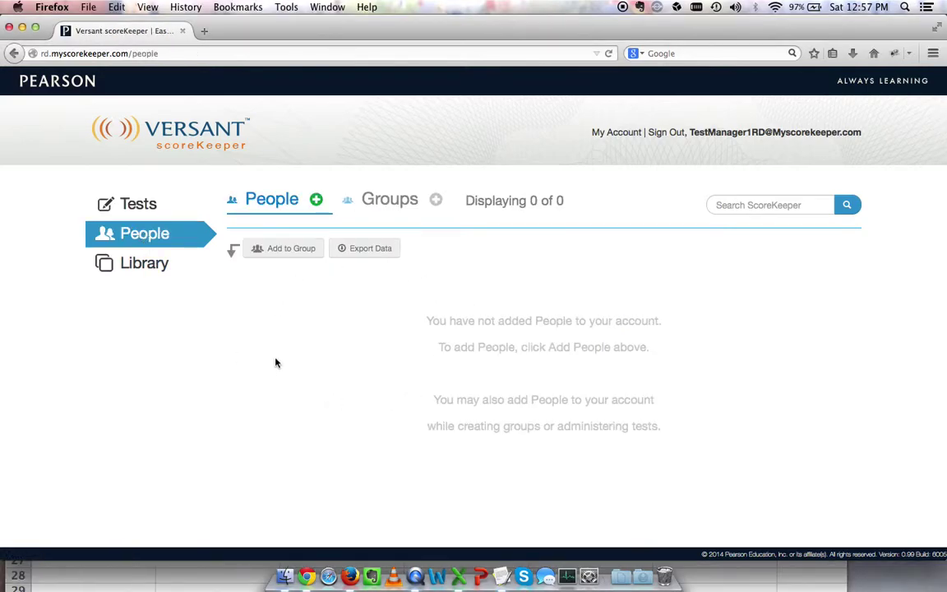
left_click(151, 267)
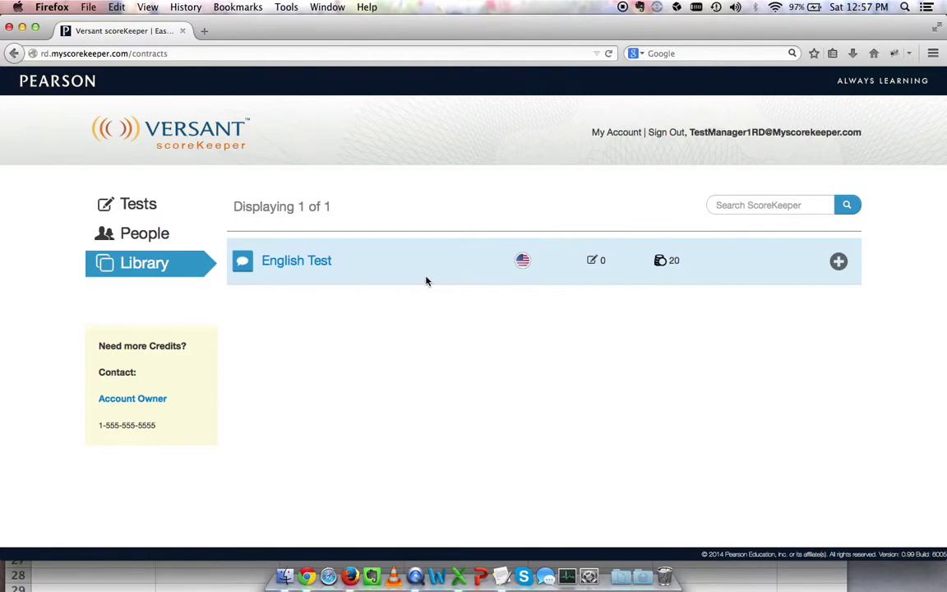
left_click(313, 269)
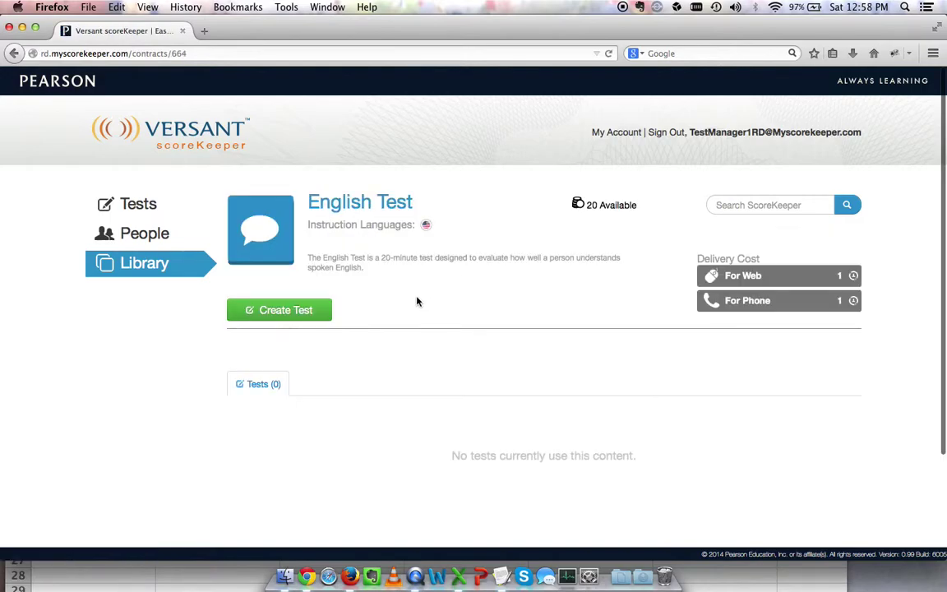
Start creating a test from the English Test and name it Wednesday.
left_click(310, 319)
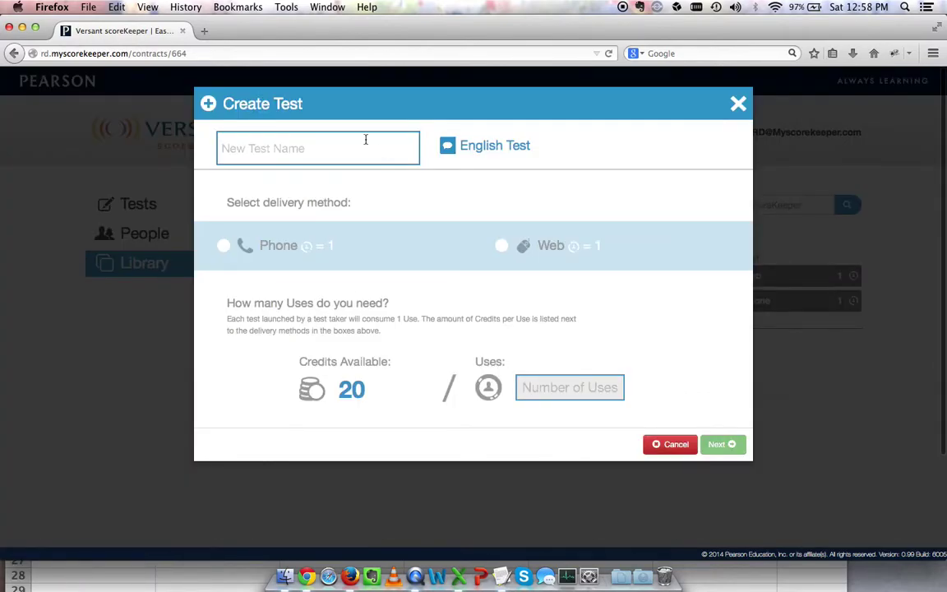
left_click(391, 153)
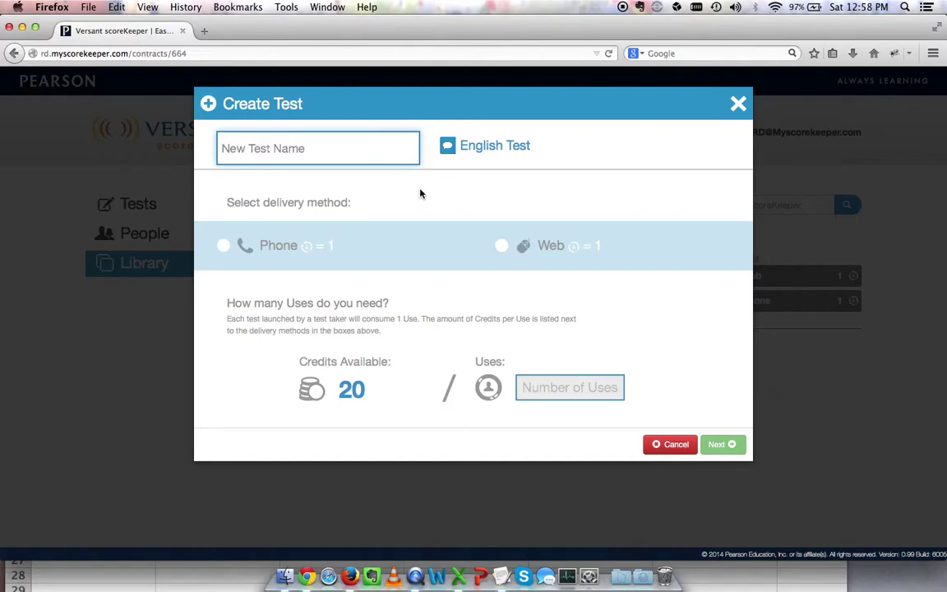
type("Wednesday")
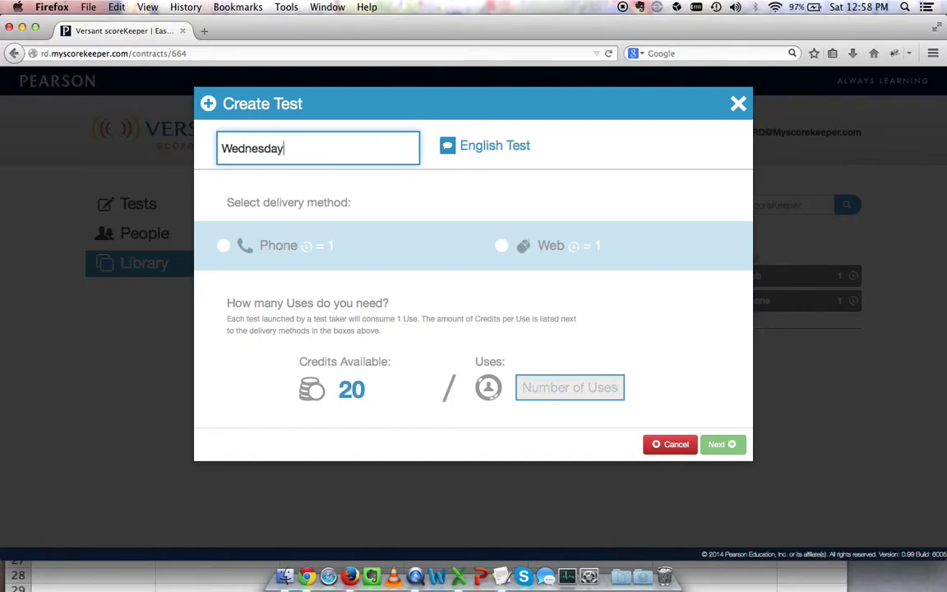
left_click(485, 212)
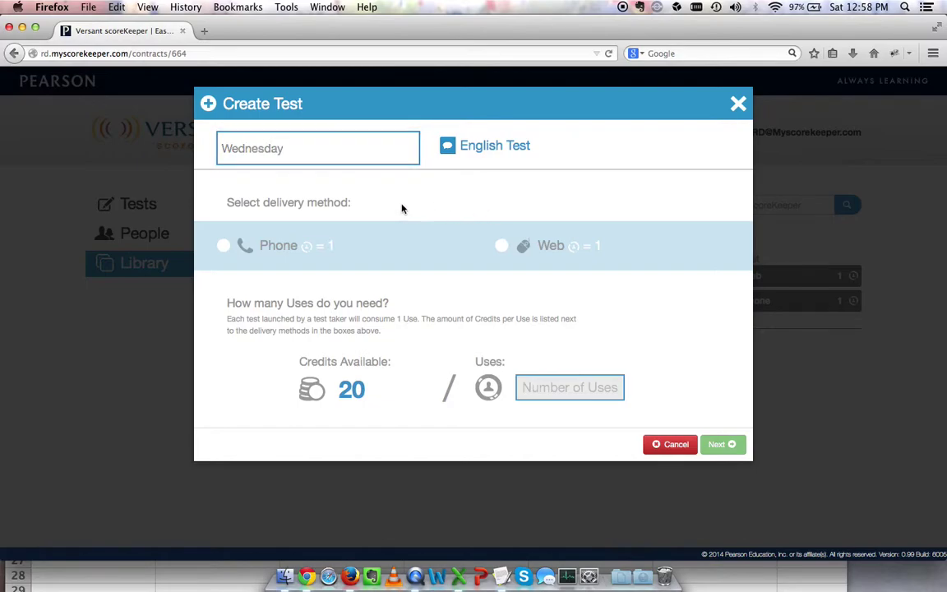
Choose Phone as the test's delivery method, allot it 7 uses and continue.
left_click(364, 246)
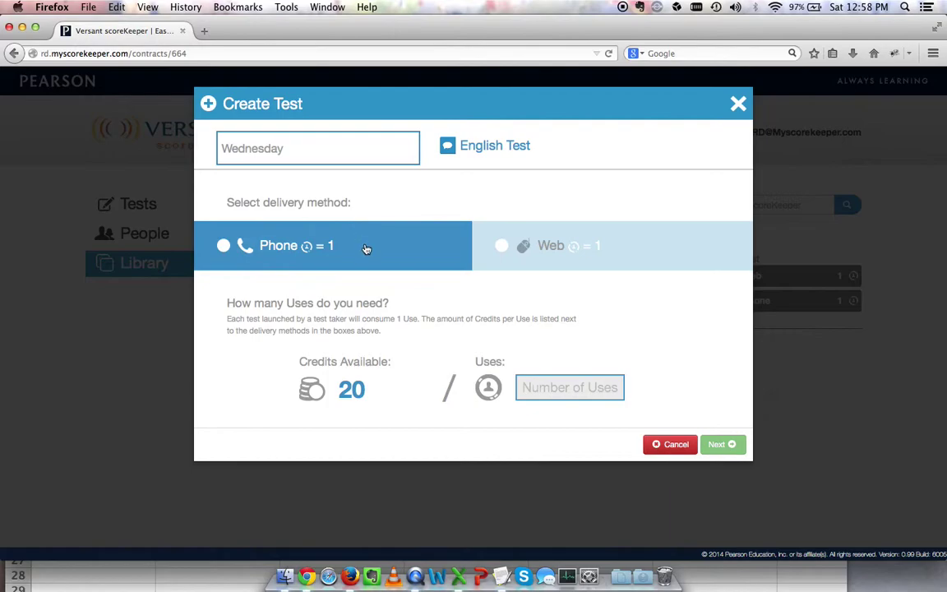
left_click(483, 251)
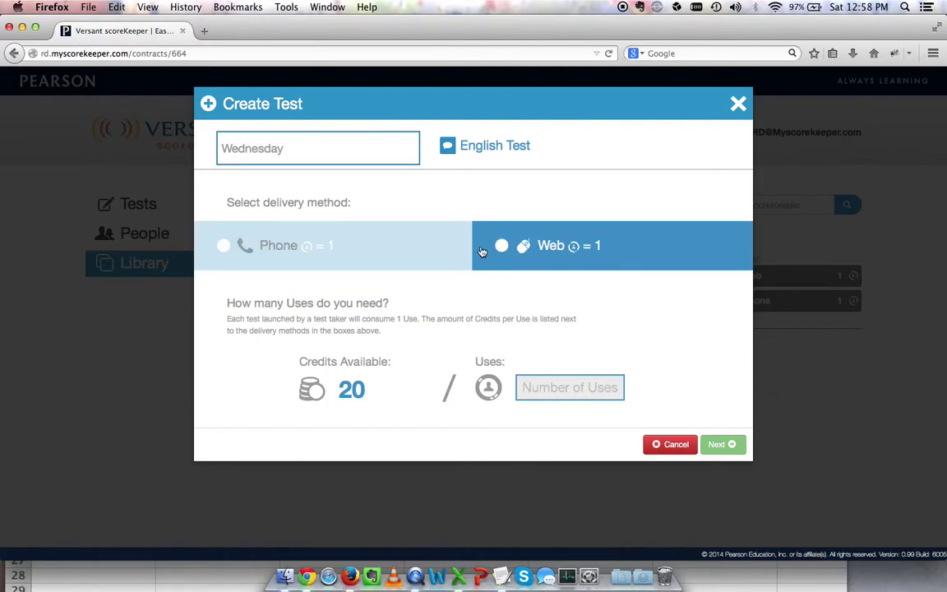
left_click(428, 253)
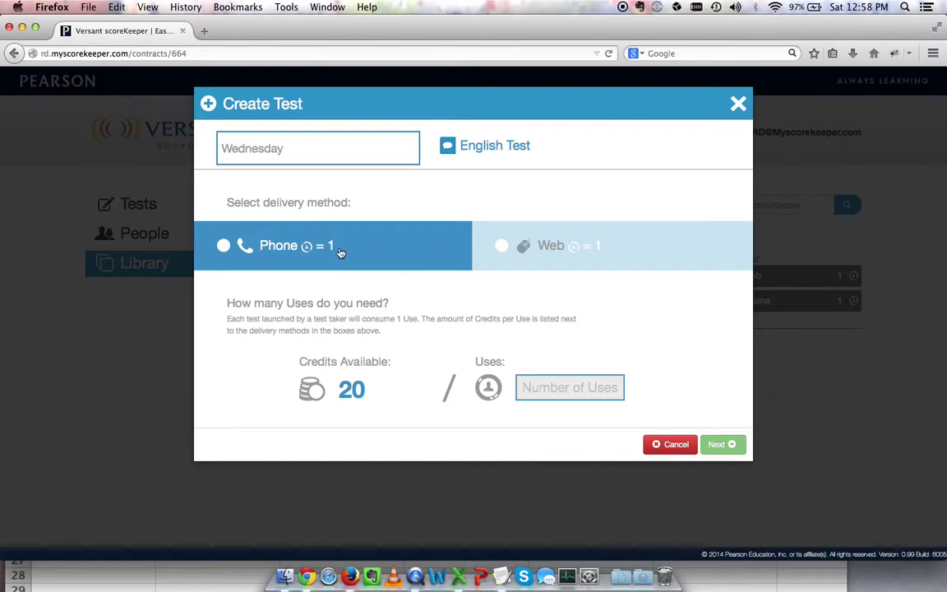
left_click(225, 247)
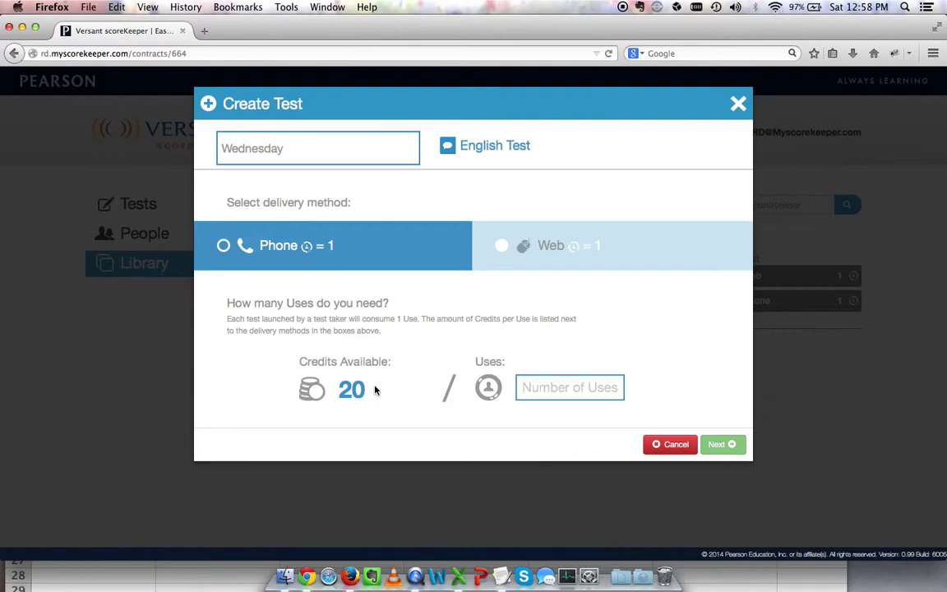
left_click(530, 387)
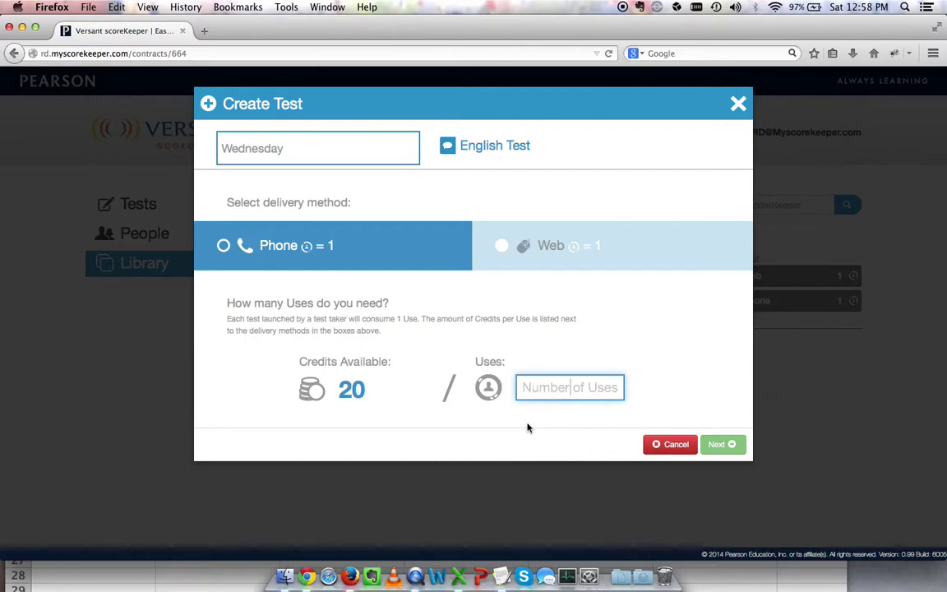
type("7")
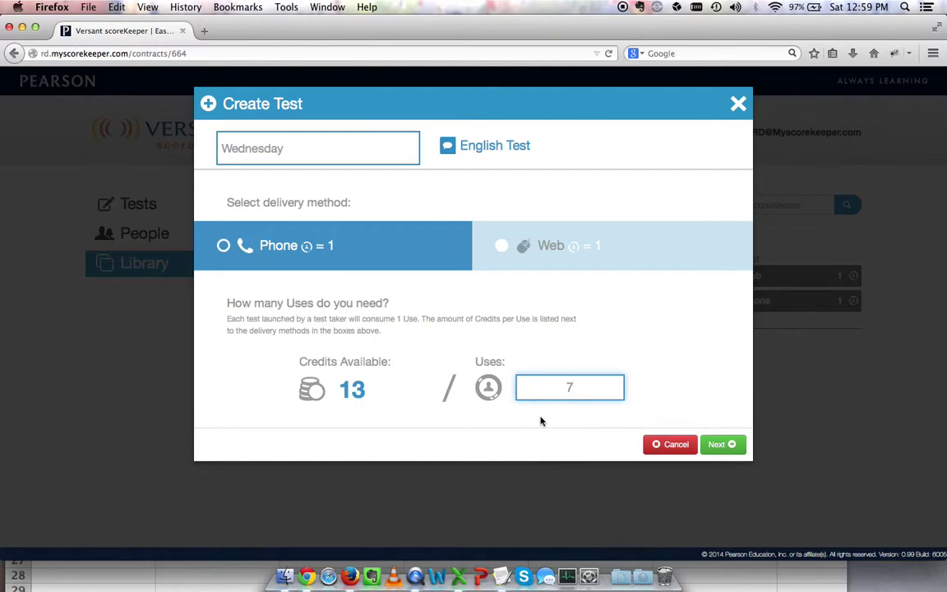
left_click(717, 444)
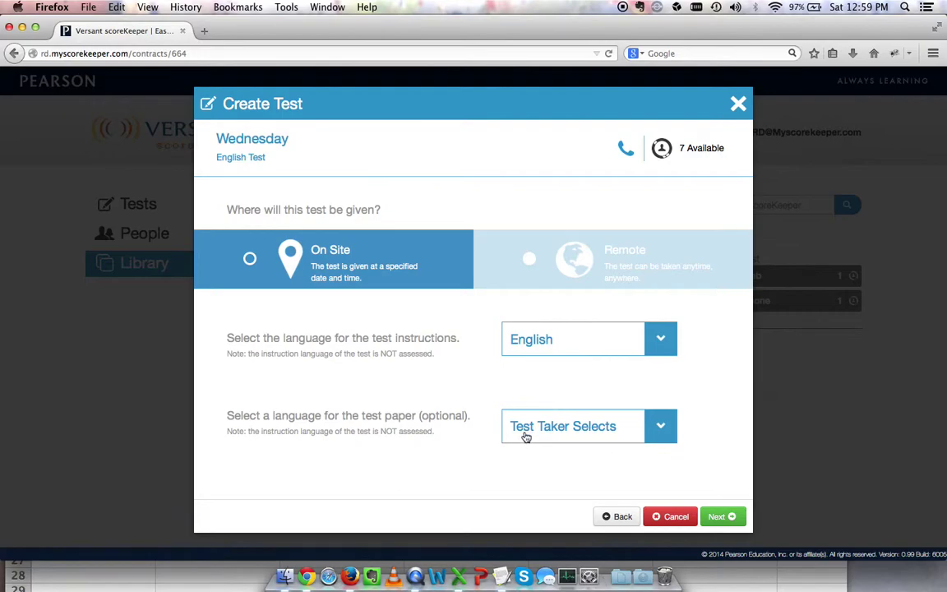
Set the test paper language of the on-site test to English and continue to the phone number selection.
left_click(657, 437)
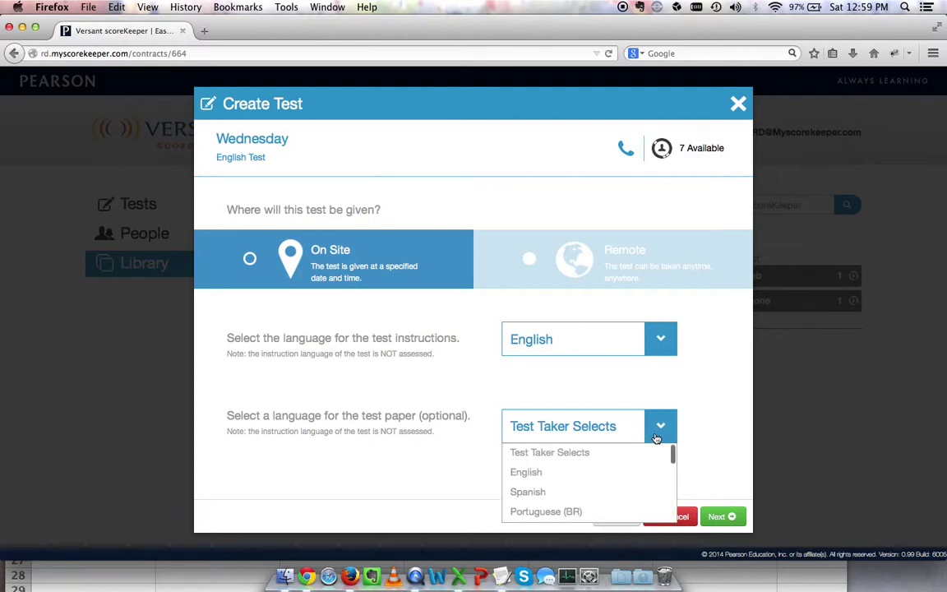
left_click(634, 472)
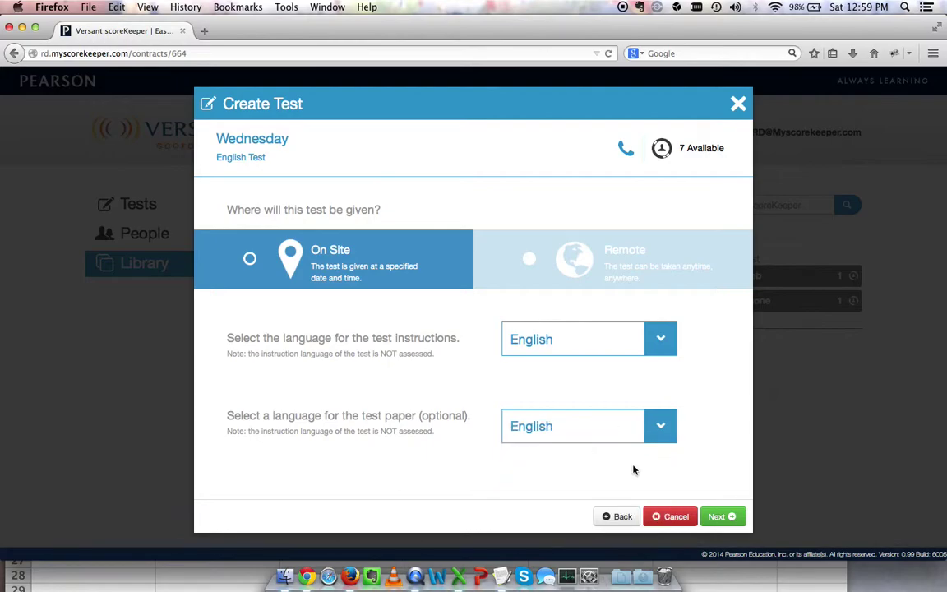
left_click(715, 516)
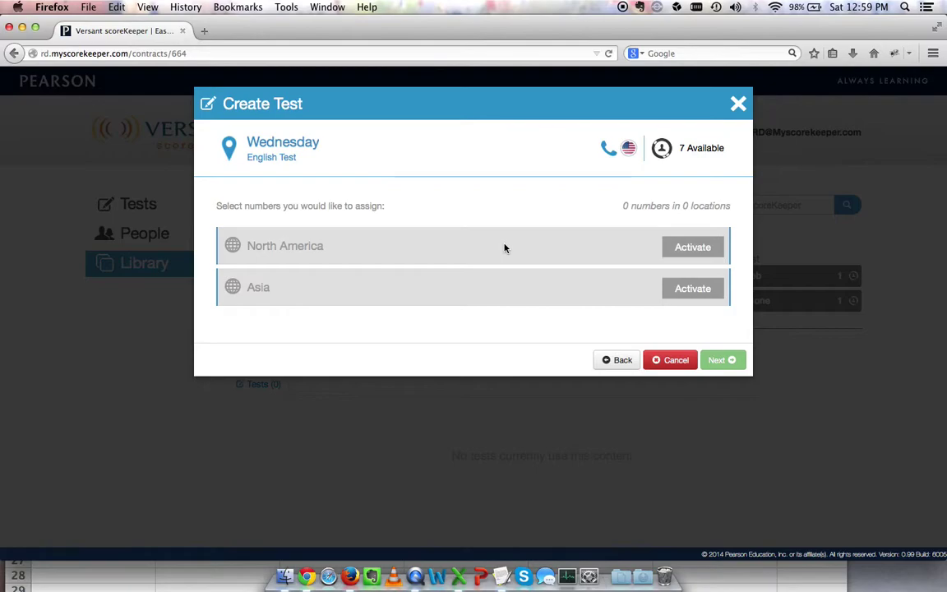
Assign the San Francisco number in North America and the Tokyo number in Asia to the test, and continue.
left_click(673, 249)
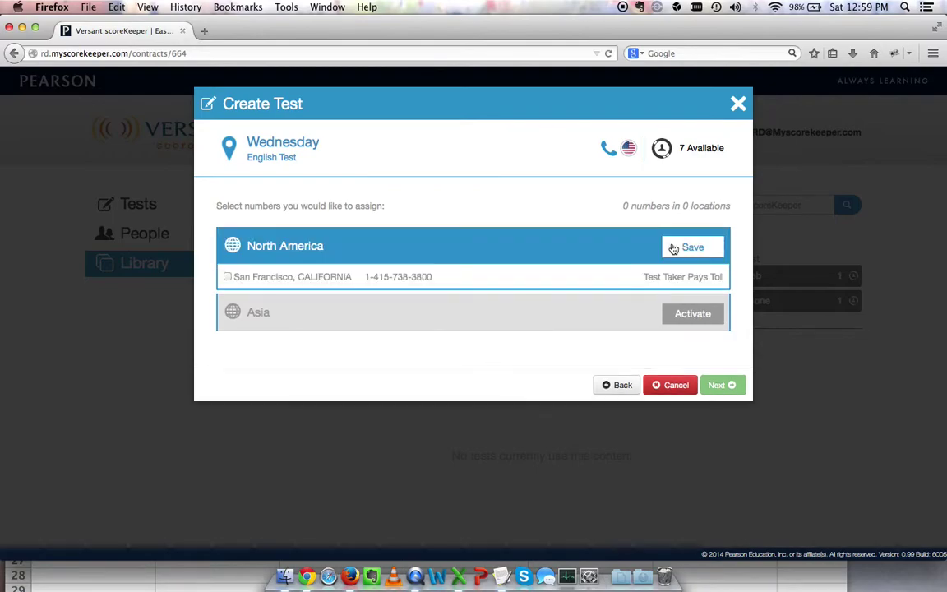
left_click(564, 282)
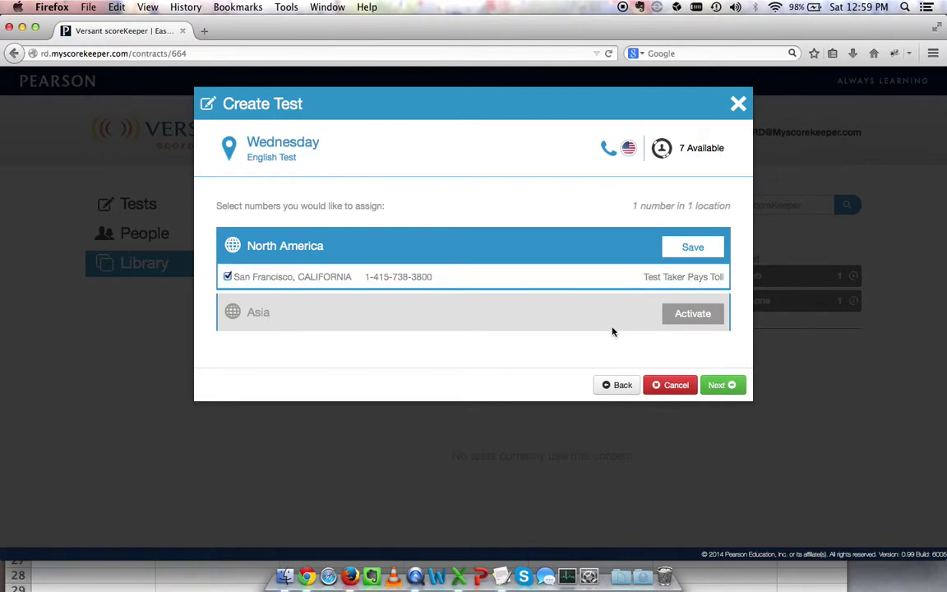
left_click(682, 313)
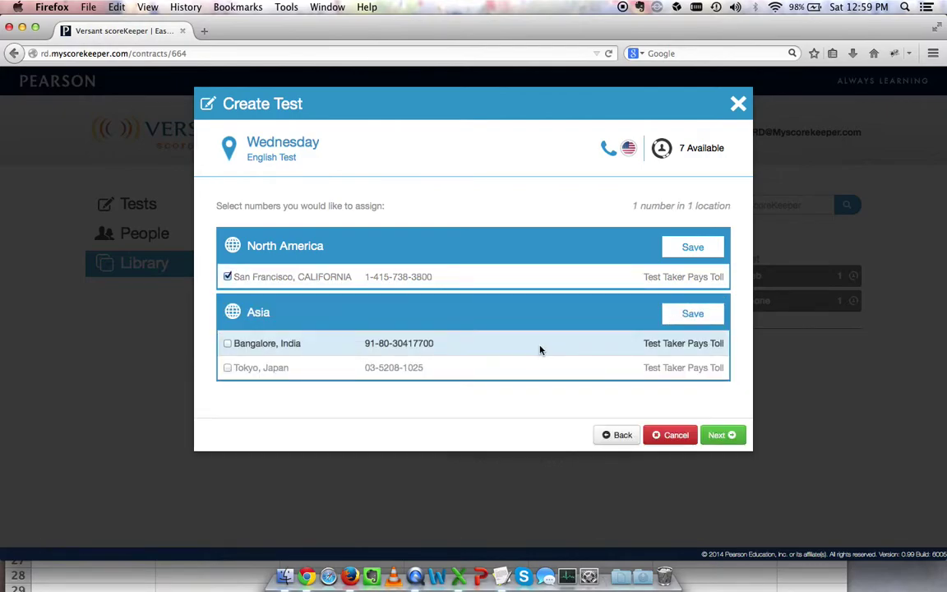
left_click(500, 373)
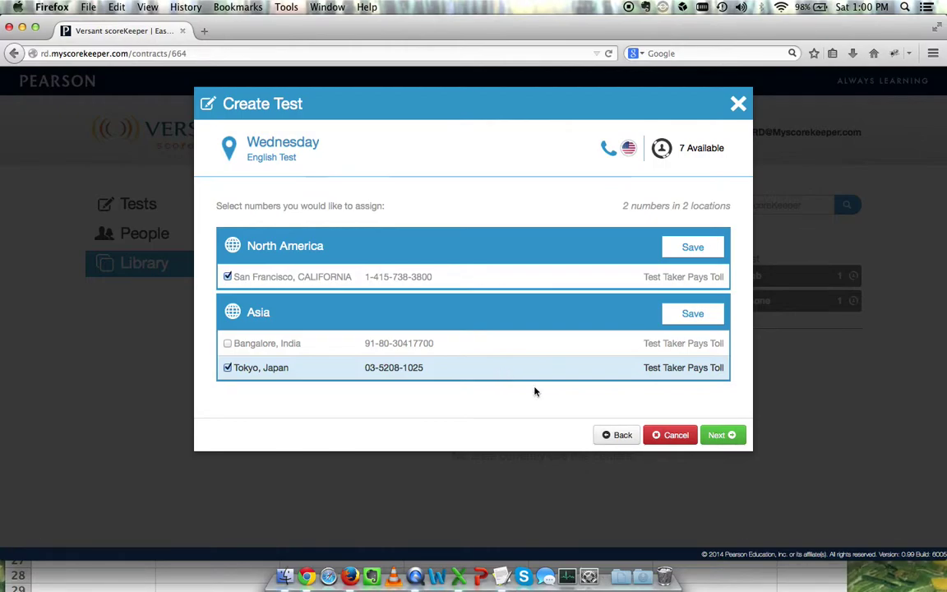
left_click(720, 436)
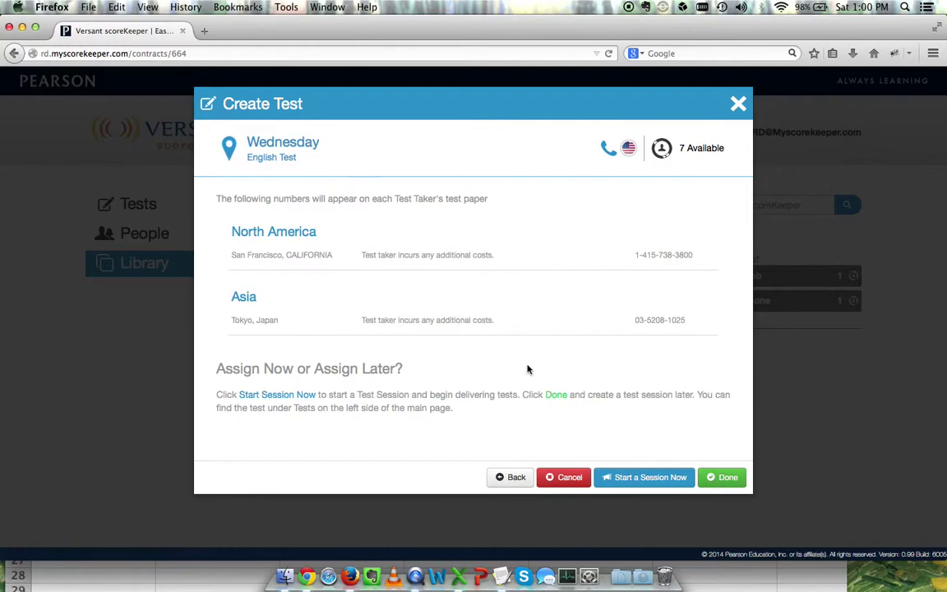
Start a session for the Wednesday test right away, named 10am, without adding new people to the account.
left_click(626, 477)
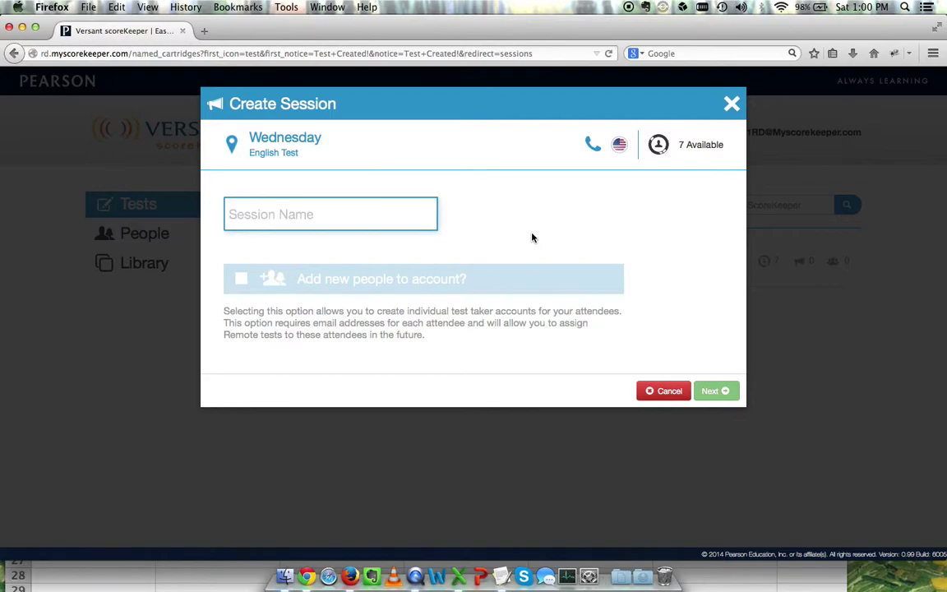
type("10")
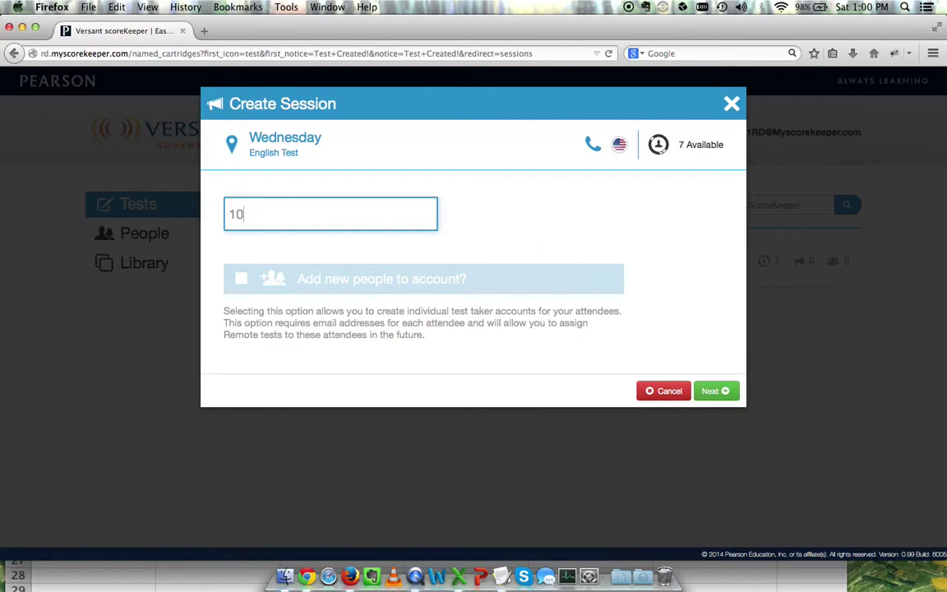
type("am")
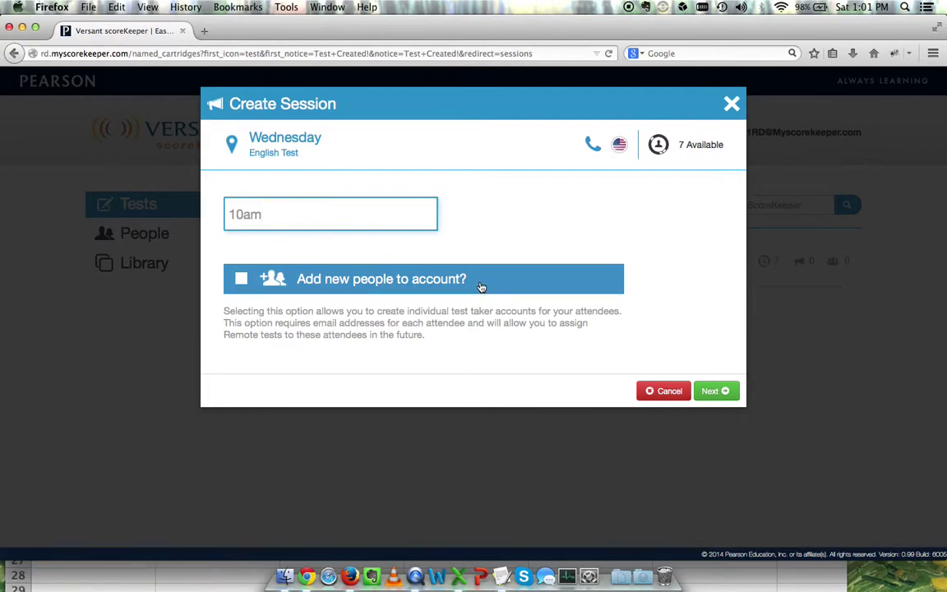
left_click(713, 392)
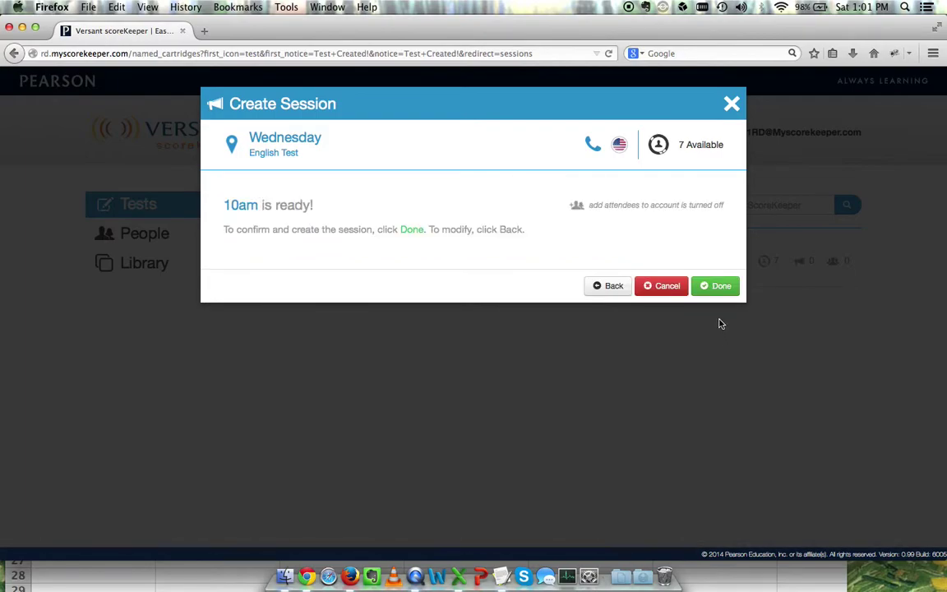
left_click(715, 295)
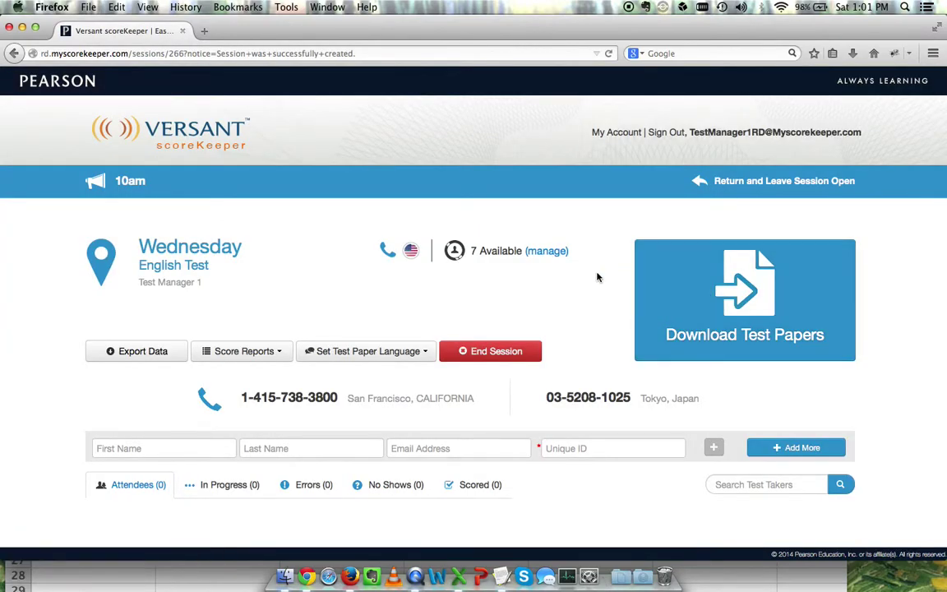
Add an attendee to the 10am session with the test taker's first name, last name and unique ID, leaving the email empty.
scroll(598, 277, "down", 1)
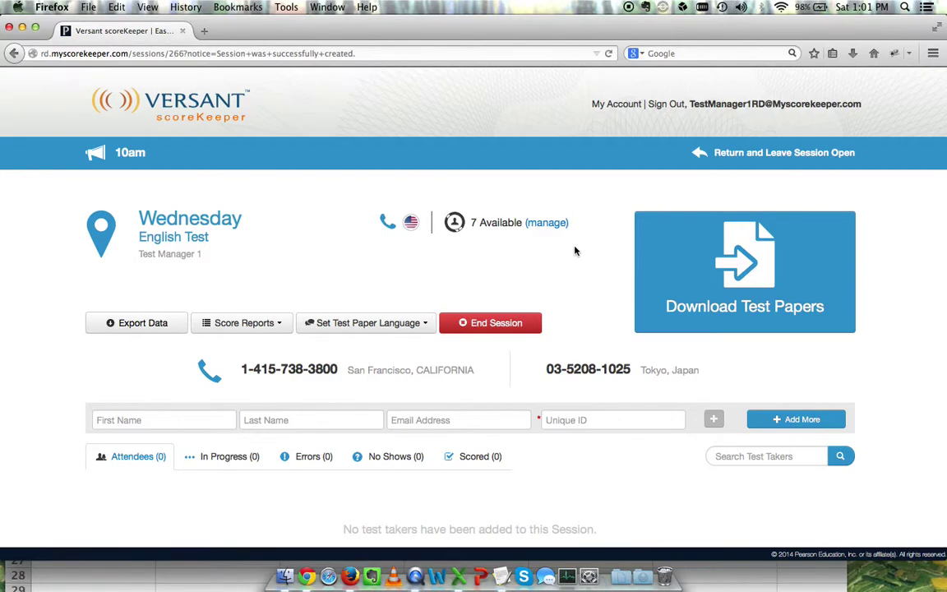
scroll(485, 208, "down", 1)
scroll(485, 207, "down", 1)
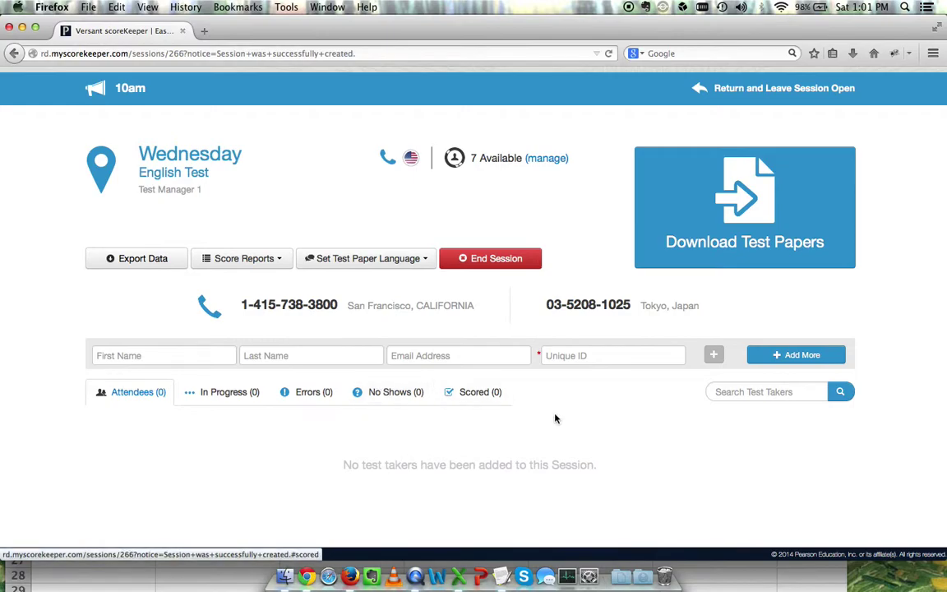
left_click(224, 358)
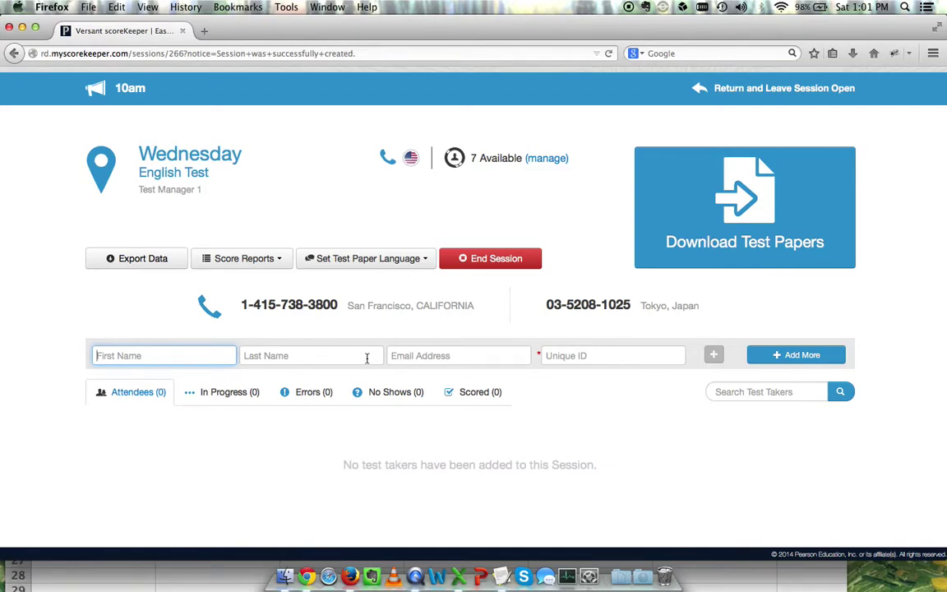
type("Test")
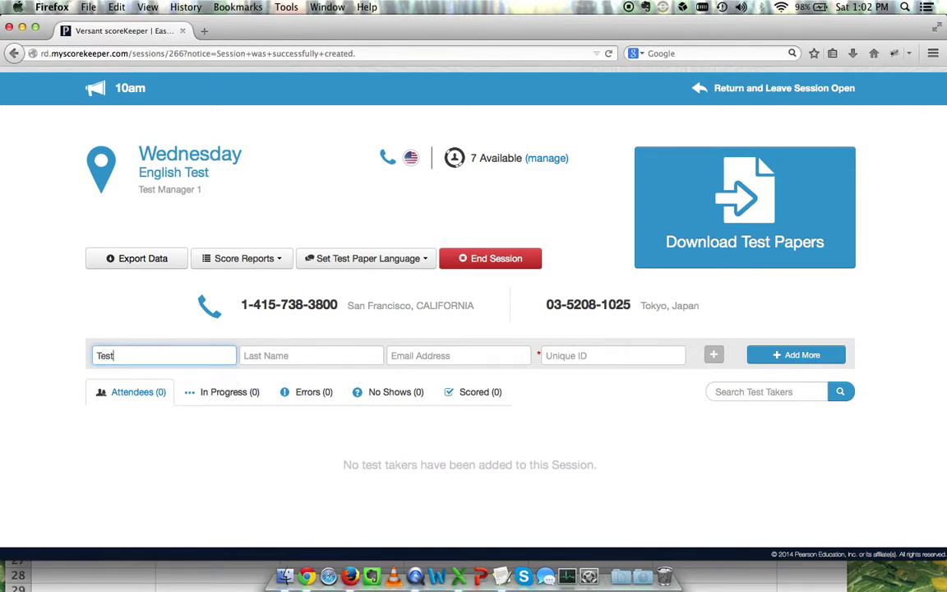
key("Tab")
type("Taker")
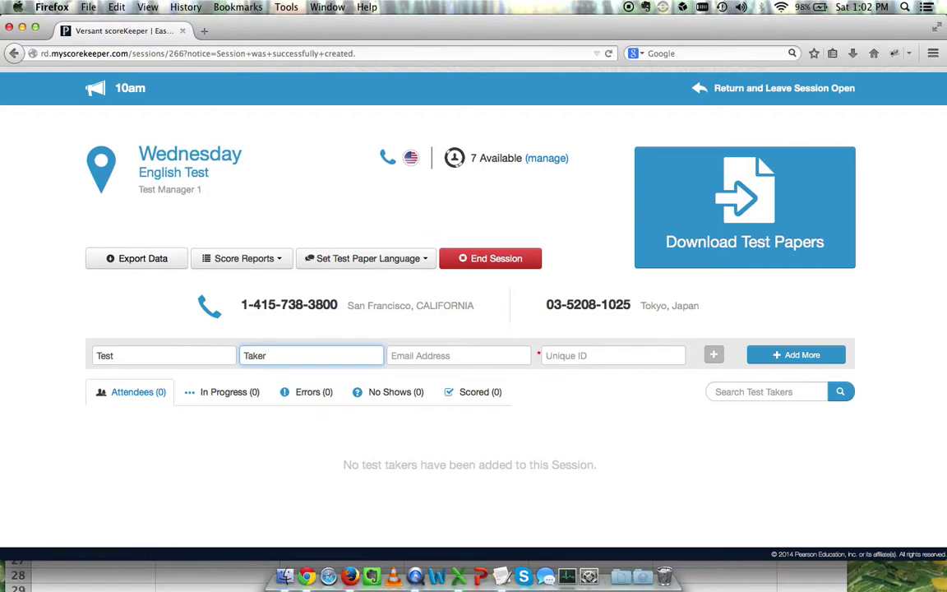
type(" 6")
left_click(550, 355)
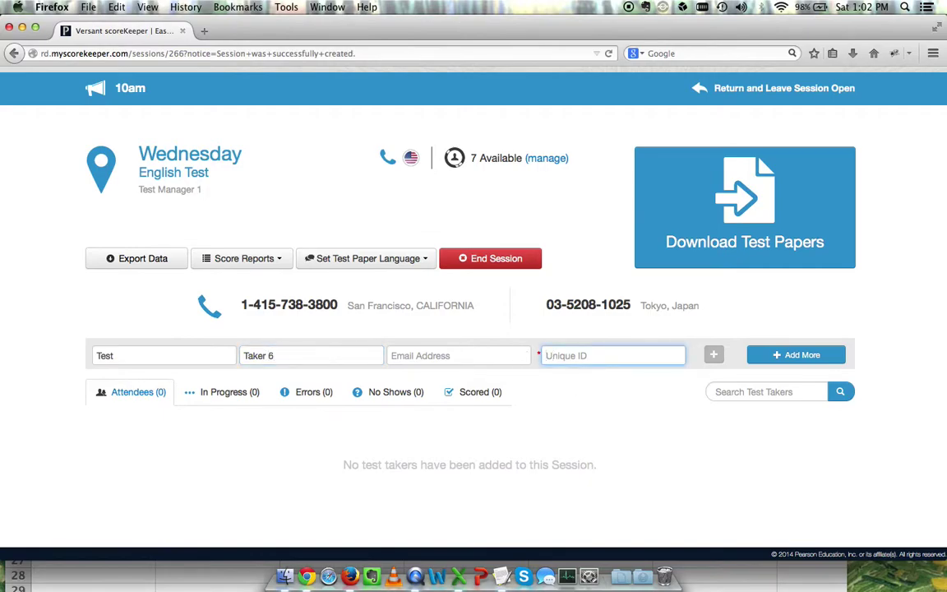
type("3344")
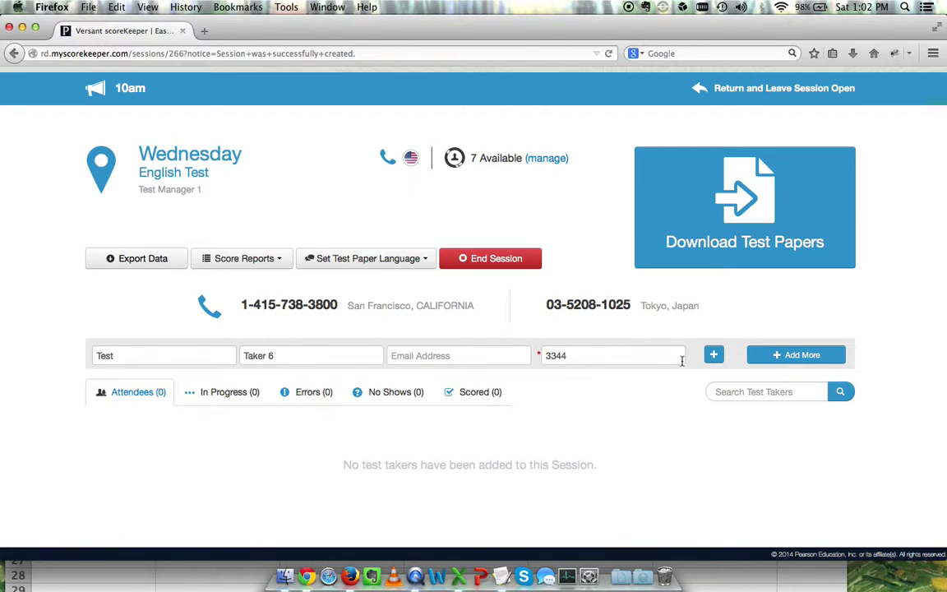
left_click(713, 355)
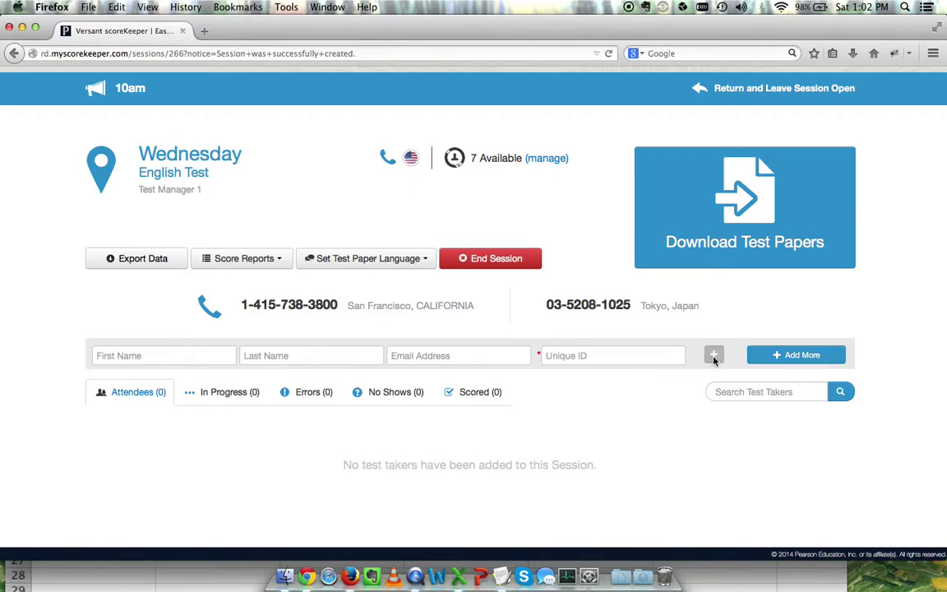
Add one attendee to the 10am session with Quick Add, using an automatically generated unique ID.
scroll(622, 410, "down", 1)
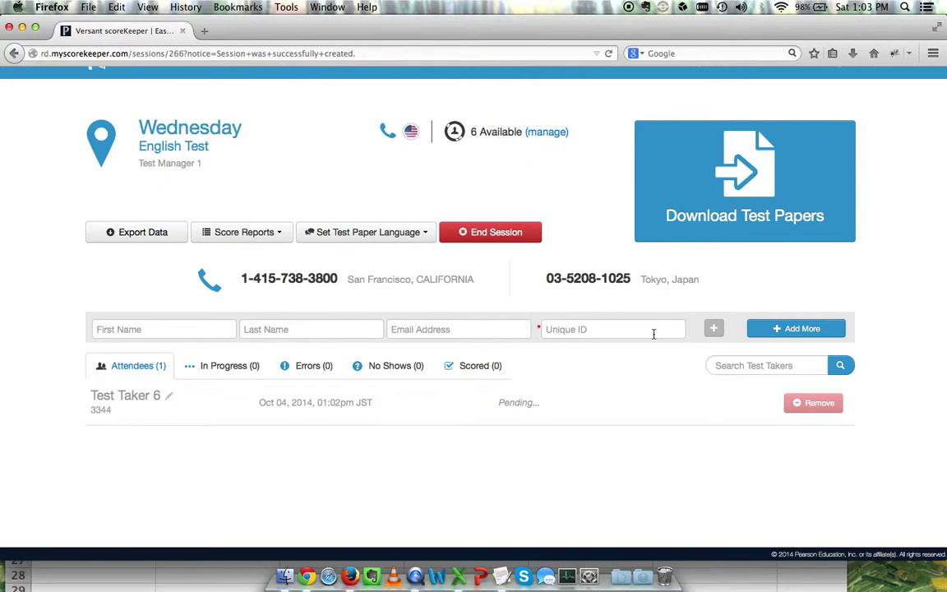
left_click(765, 332)
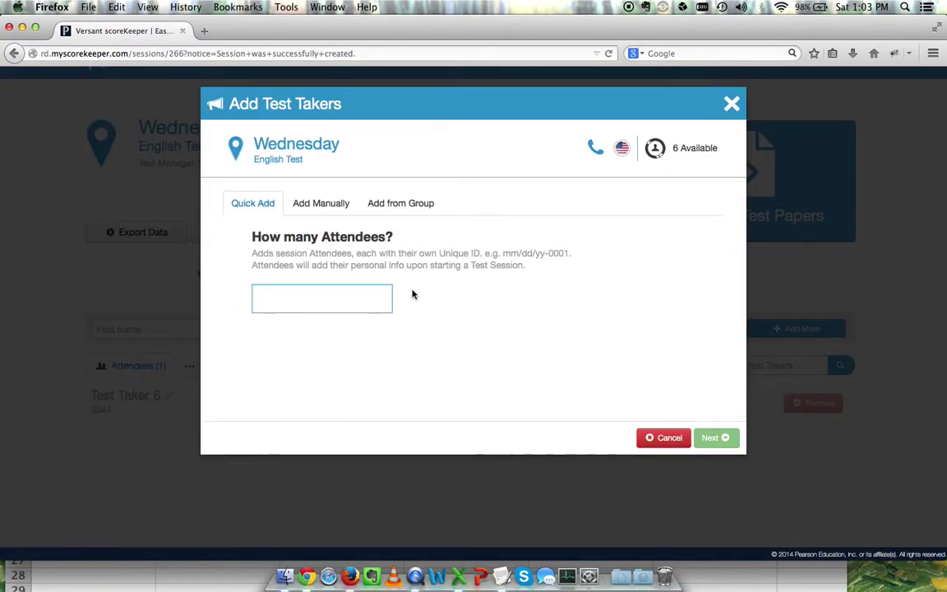
left_click(350, 292)
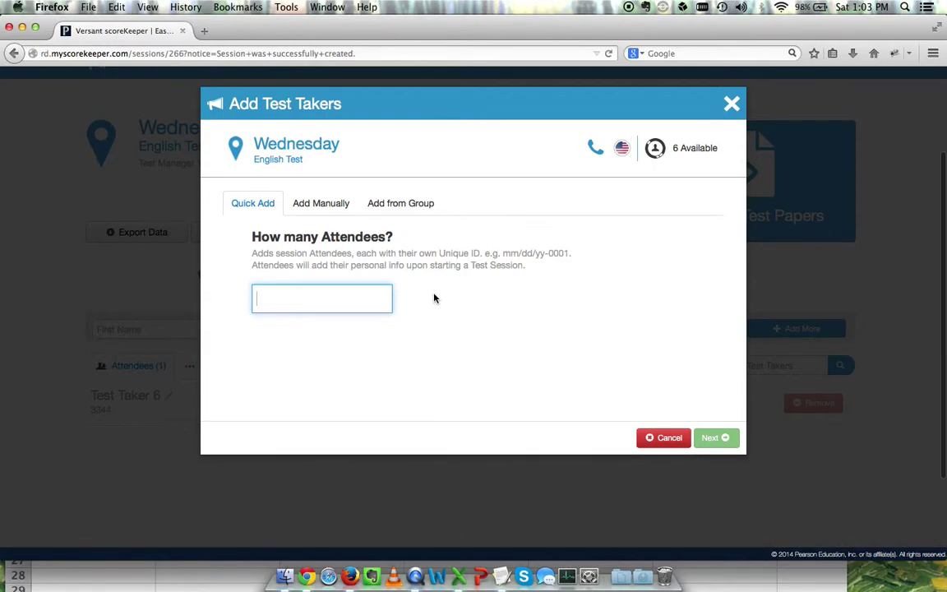
type("1")
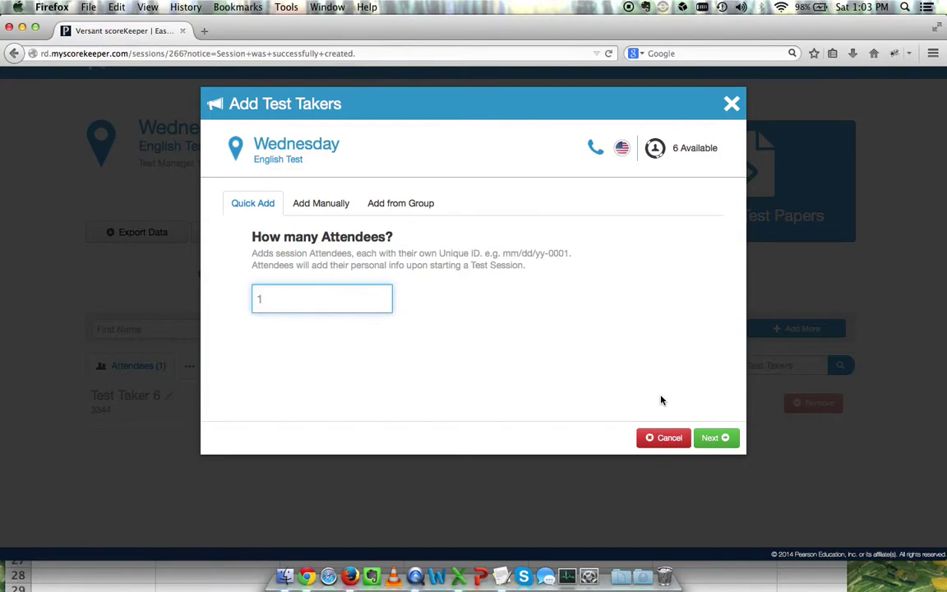
left_click(714, 440)
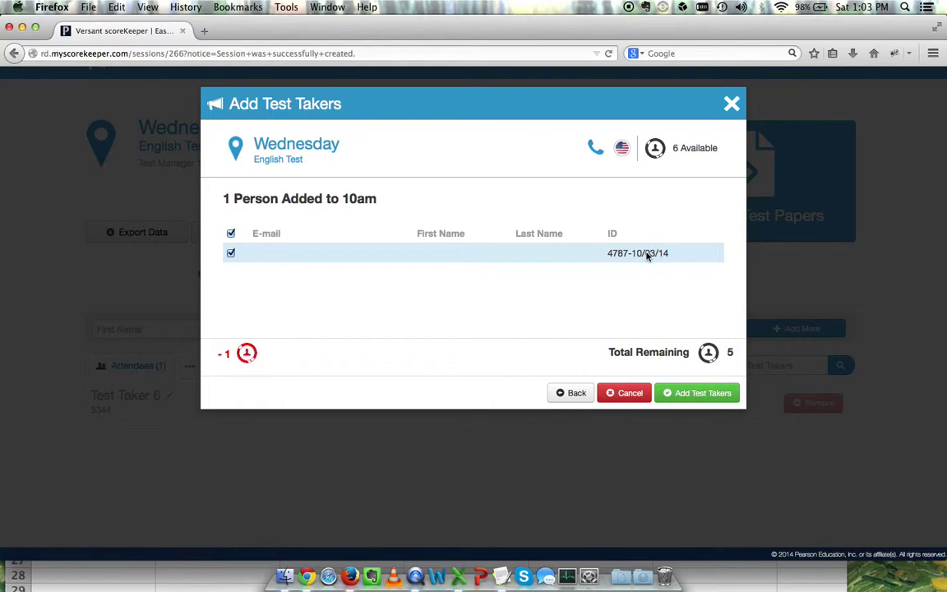
left_click(672, 394)
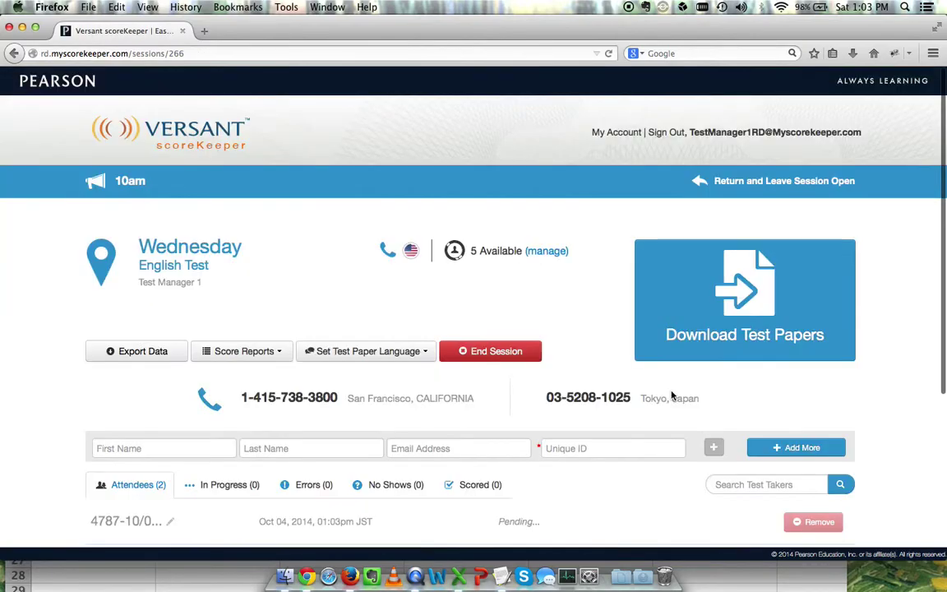
Edit the quick-added attendee, enter the person's first and last name, and save the changes.
scroll(671, 394, "down", 4)
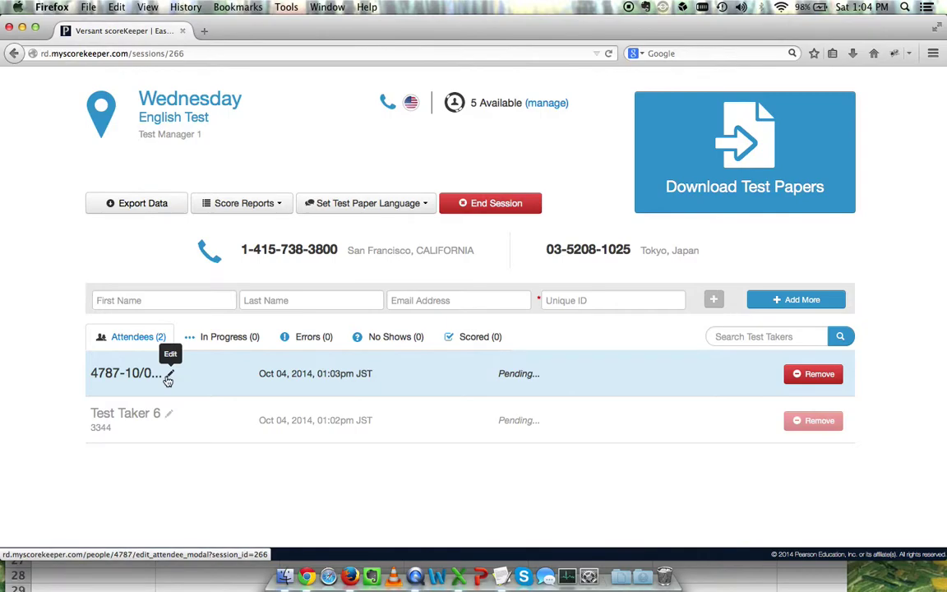
left_click(168, 378)
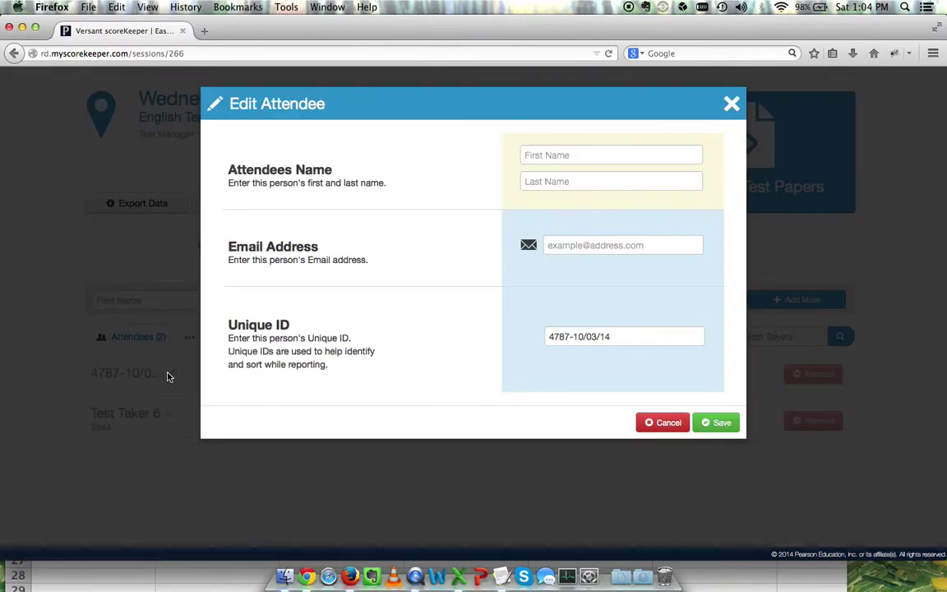
left_click(553, 156)
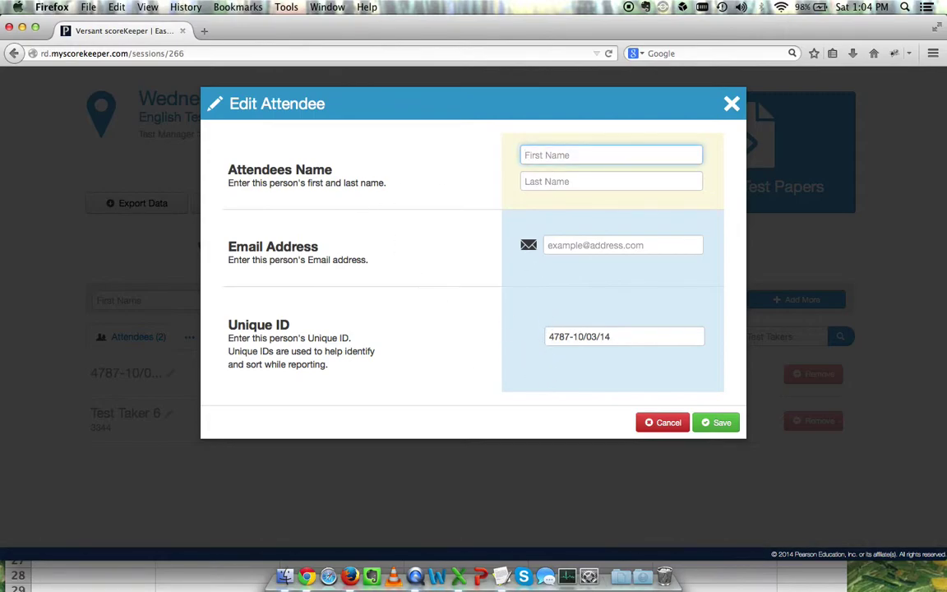
type("John")
key("Tab")
type("Smith")
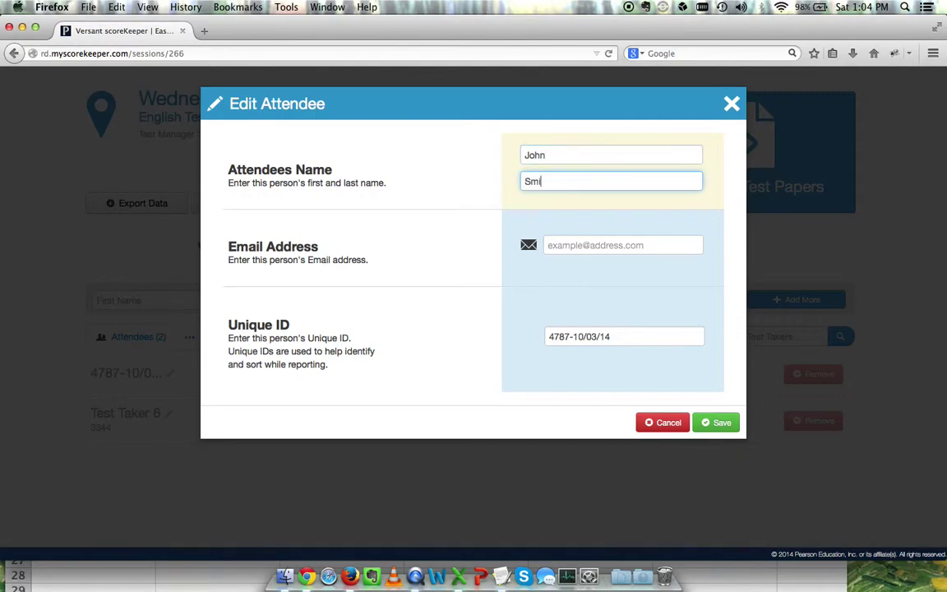
left_click(706, 426)
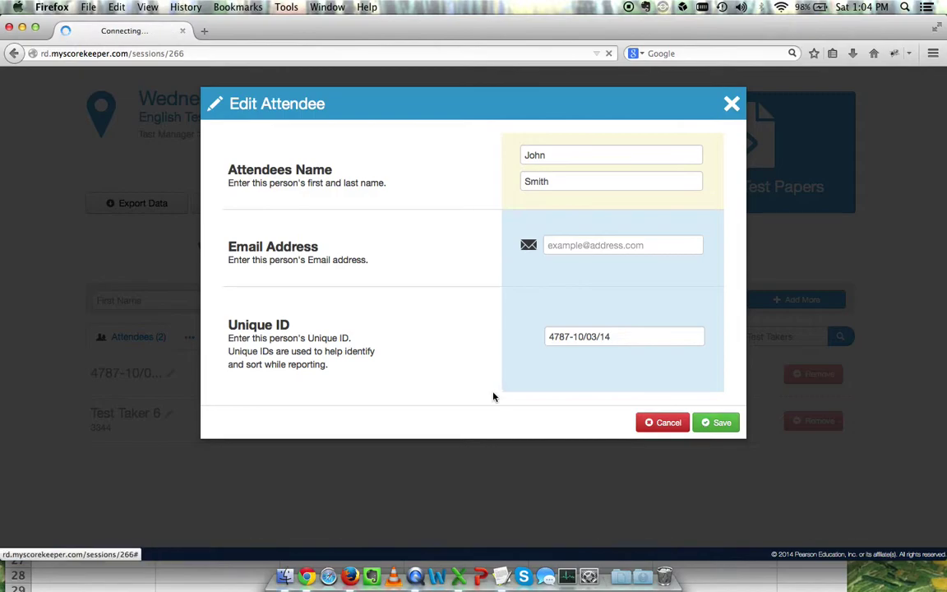
Open the manual entry option for adding more test takers to the 10am session.
scroll(492, 397, "down", 2)
scroll(492, 397, "down", 1)
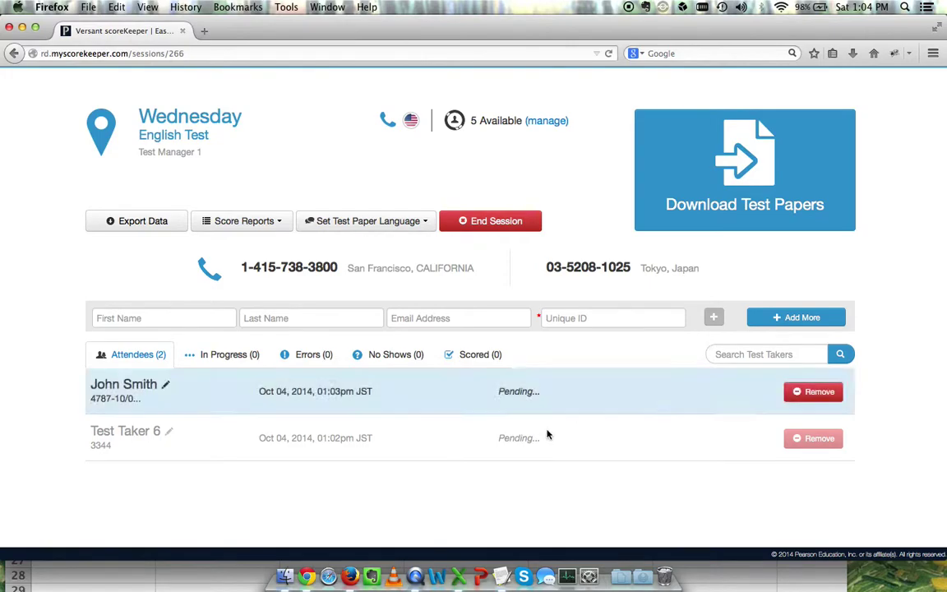
left_click(772, 327)
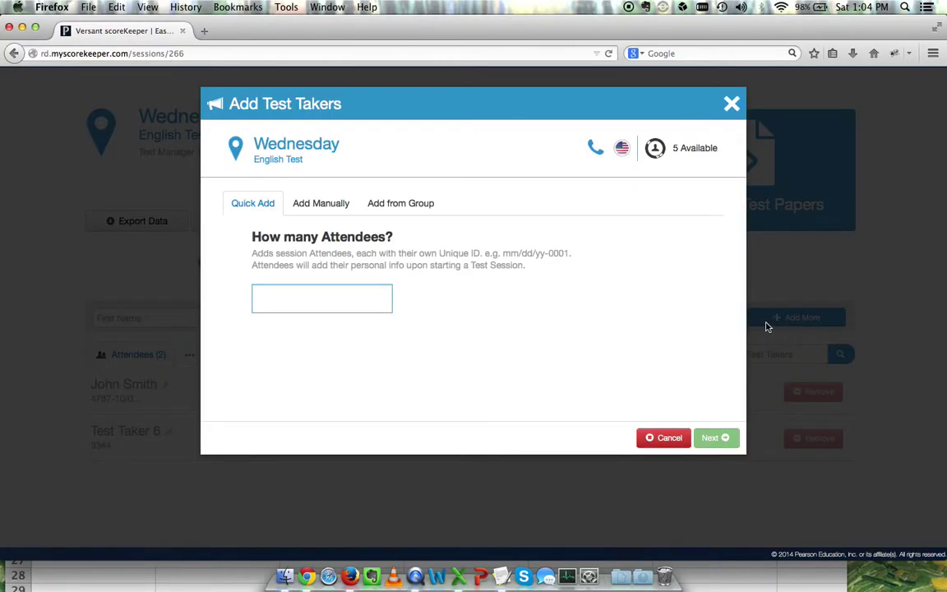
left_click(327, 210)
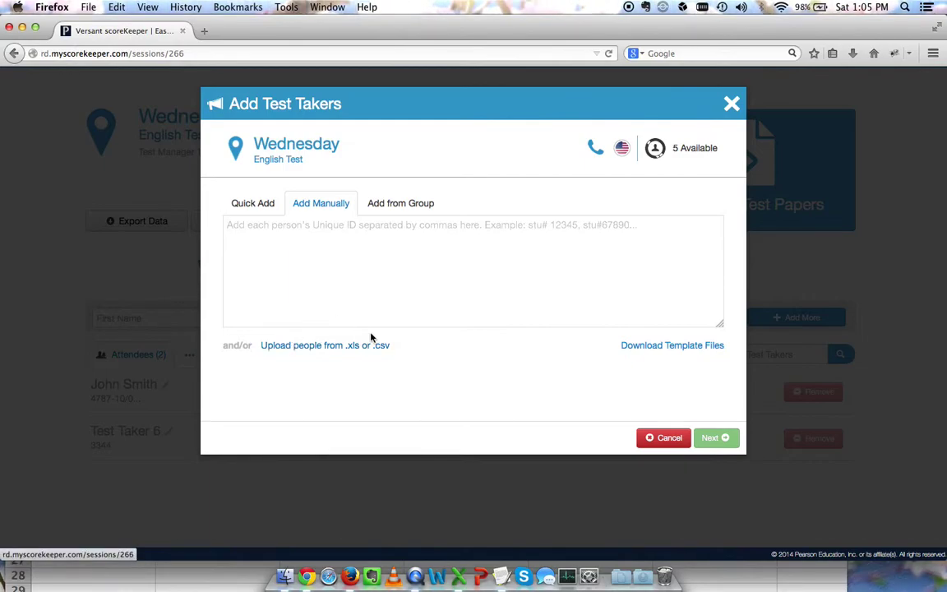
Switch to Excel and examine the name, email and Alternate ID columns in excelTemplate.xls.
left_click(459, 580)
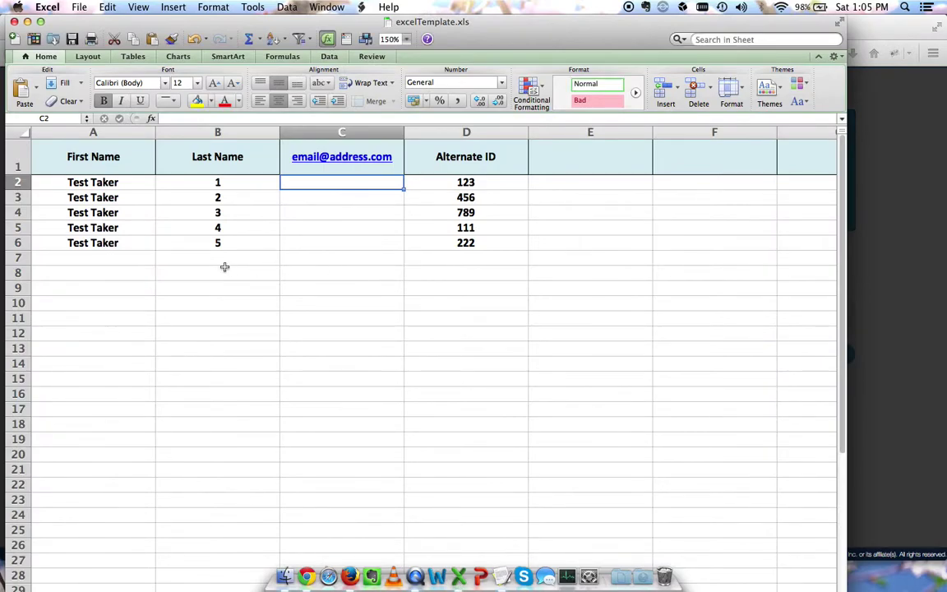
left_click(98, 151)
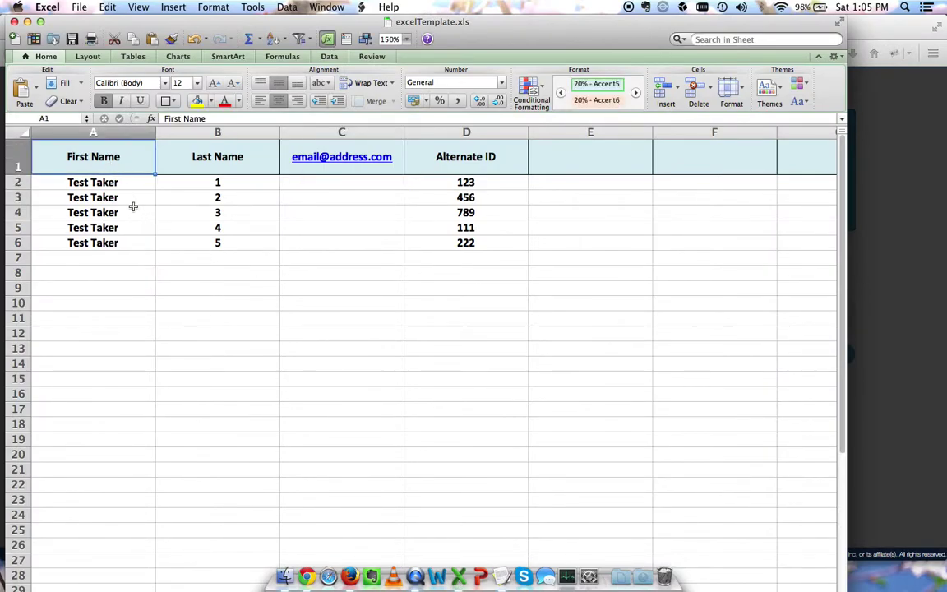
key("Right")
key("Right")
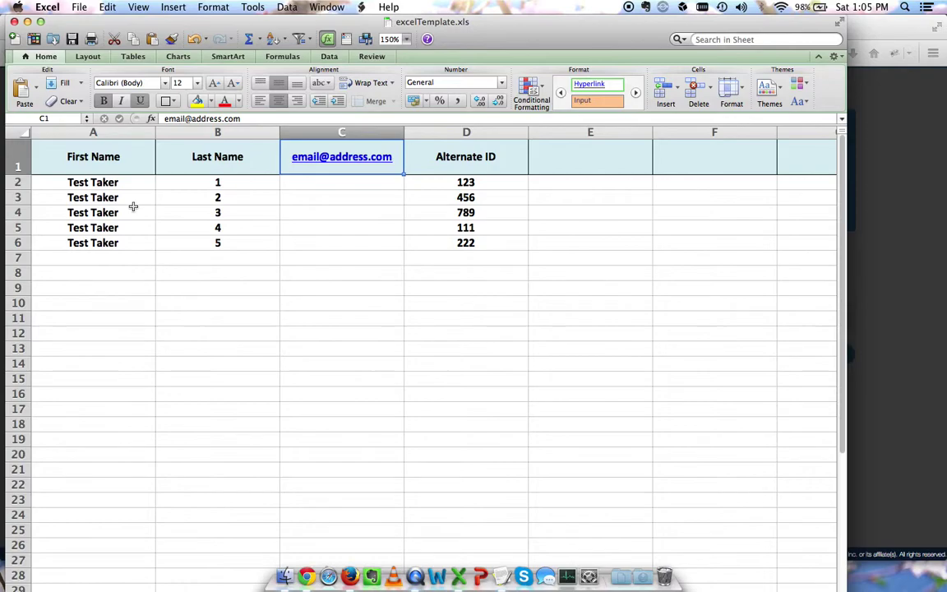
key("Left")
key("Right")
key("Right")
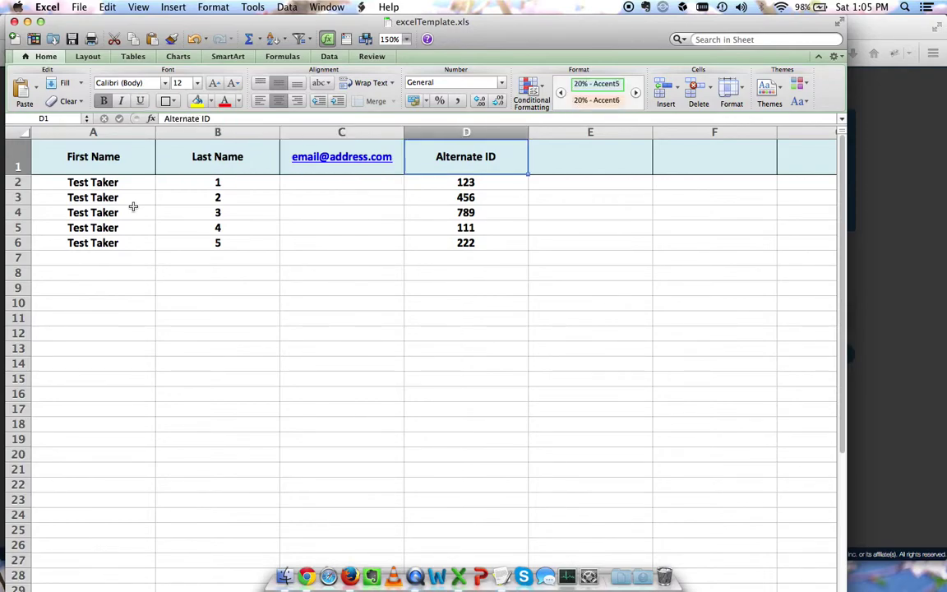
key("Down")
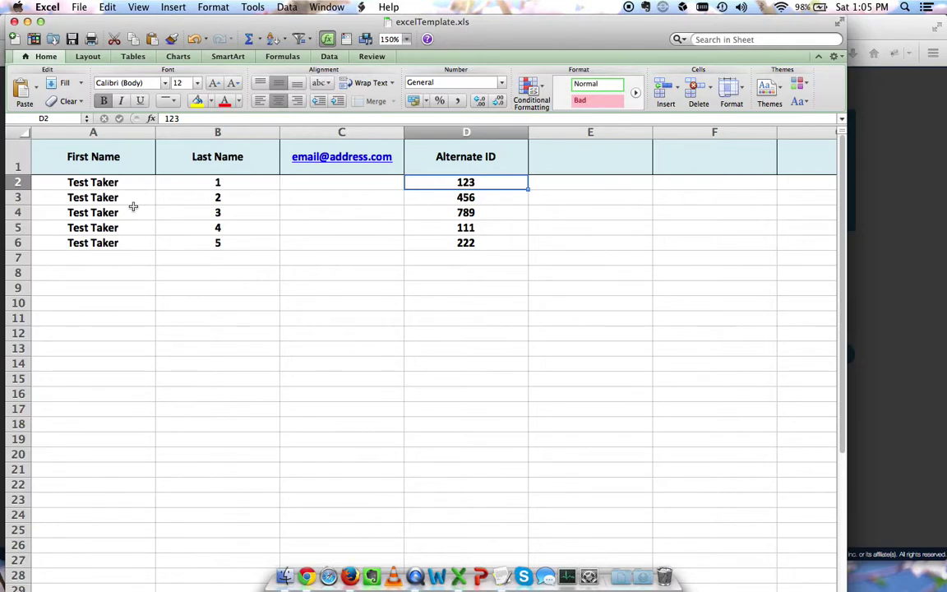
key("Down")
key("Down")
key("Down")
key("Down")
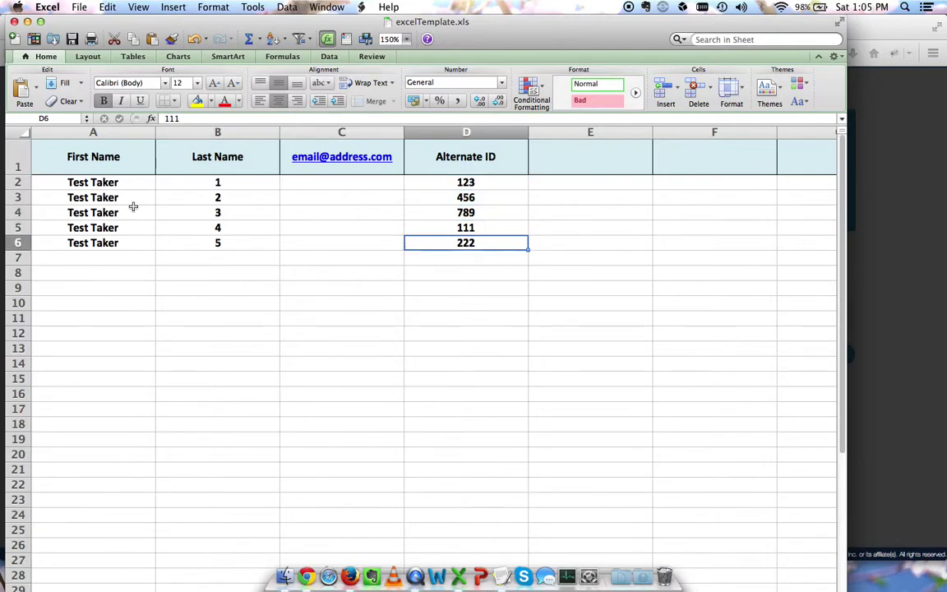
key("Left")
key("Left")
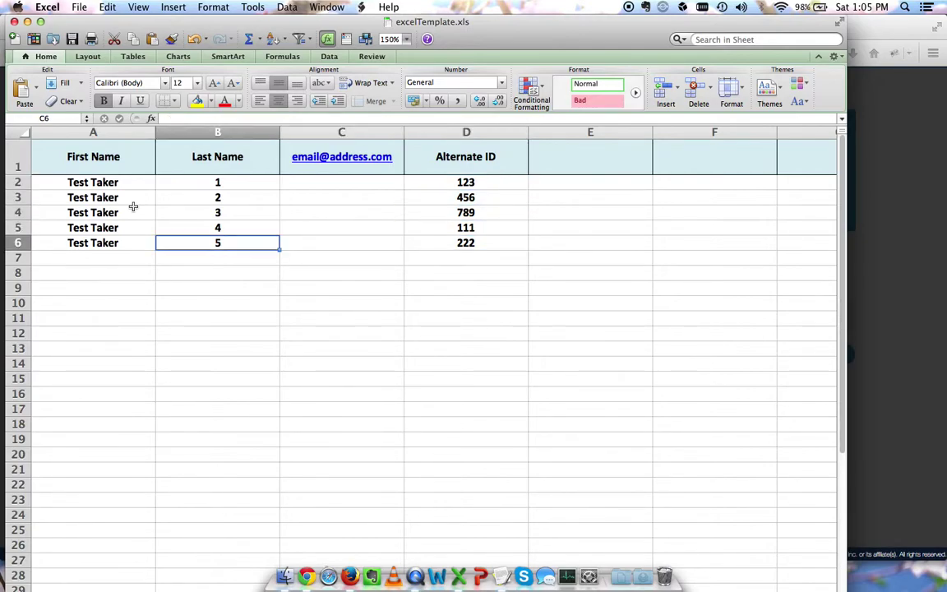
key("Left")
key("Up")
key("Up")
key("Up")
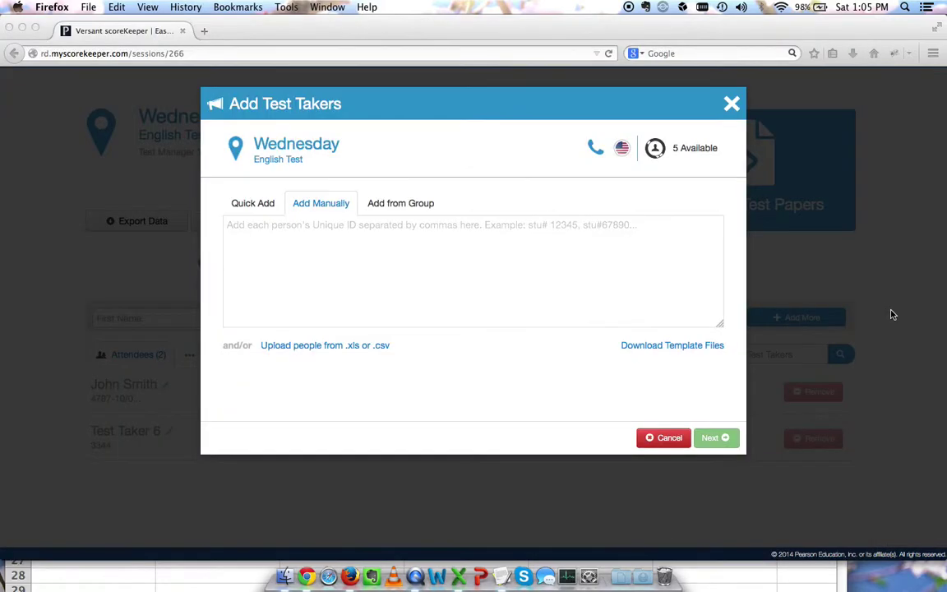
Switch back to Firefox and cancel the manual addition of test takers.
left_click(891, 313)
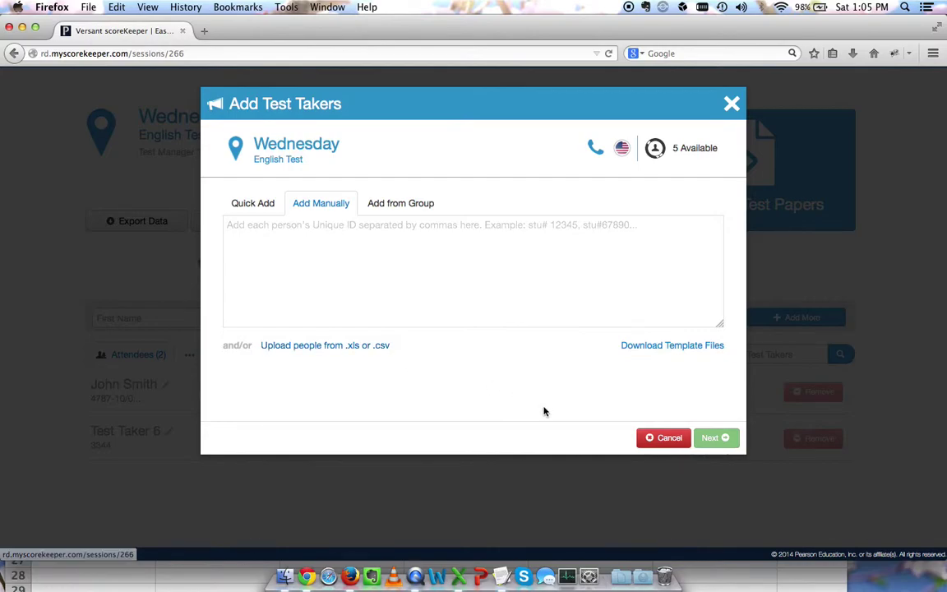
left_click(650, 439)
Transfer 2 more uses from the library credits to the Wednesday test.
scroll(522, 452, "up", 1)
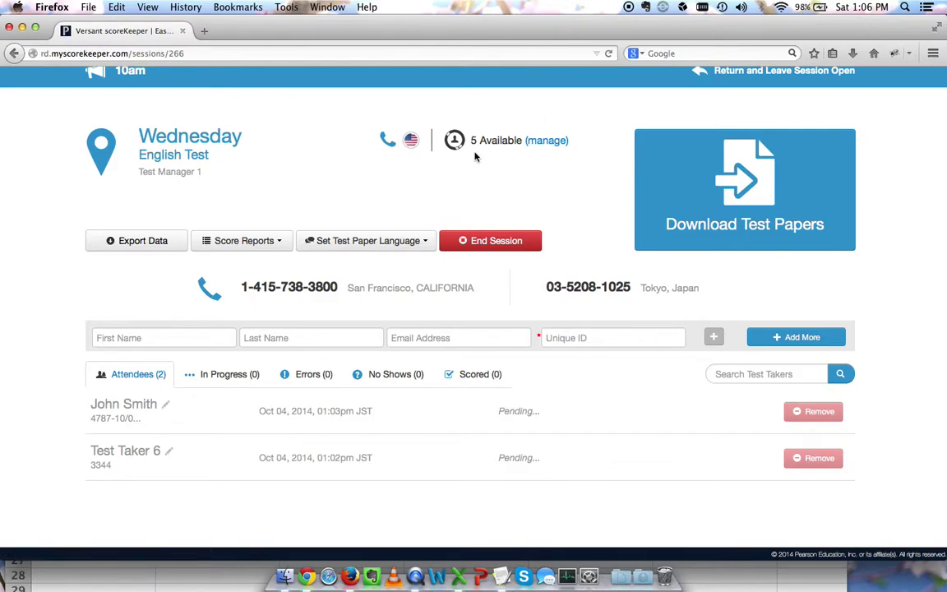
left_click(543, 146)
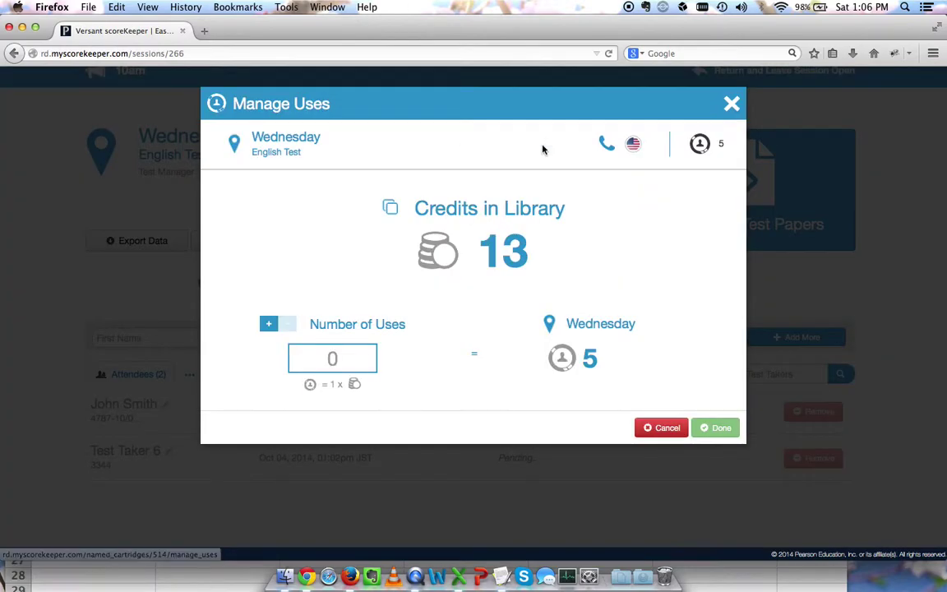
left_click(338, 355)
type("2")
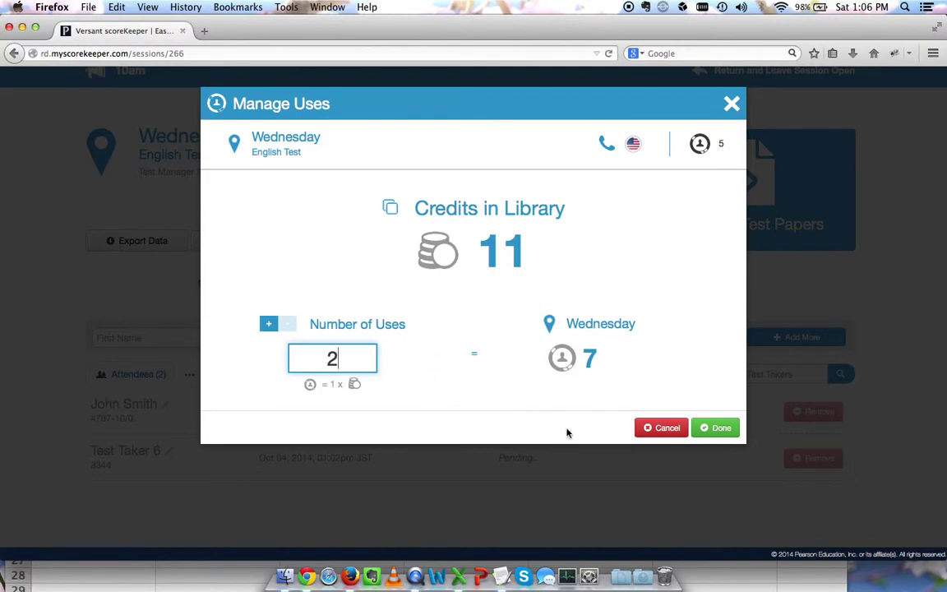
left_click(703, 427)
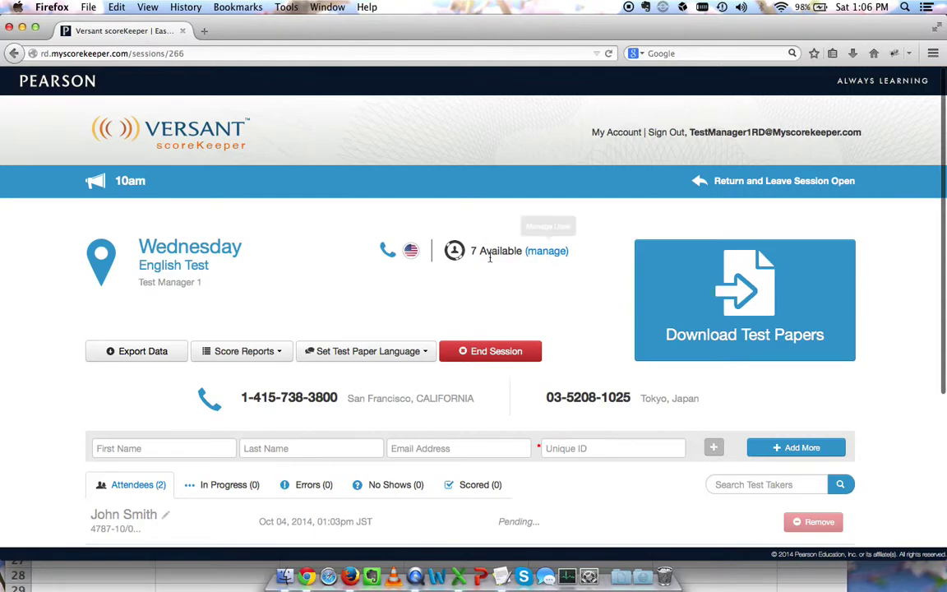
End the 10am session of the Wednesday test and confirm.
scroll(496, 268, "down", 3)
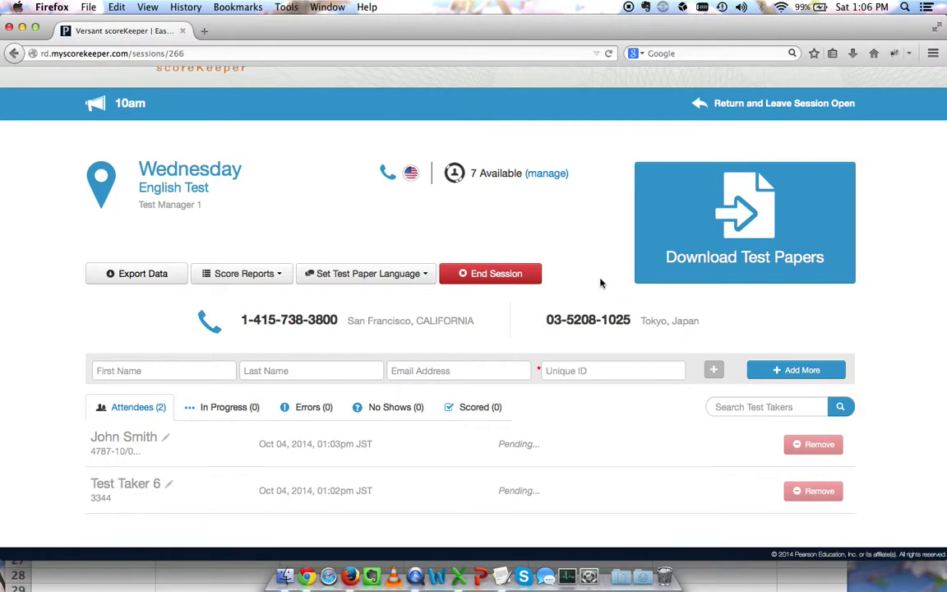
left_click(518, 283)
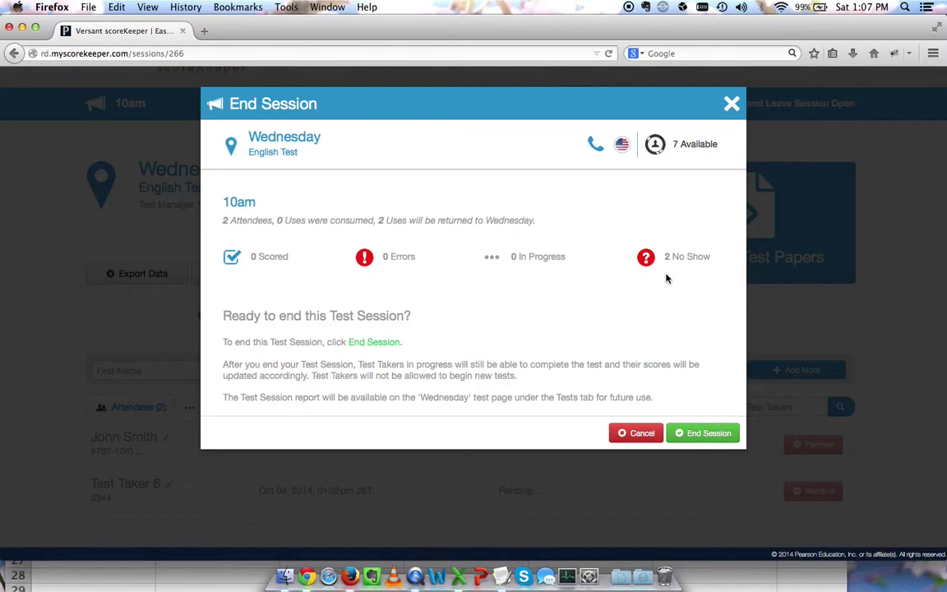
left_click(689, 436)
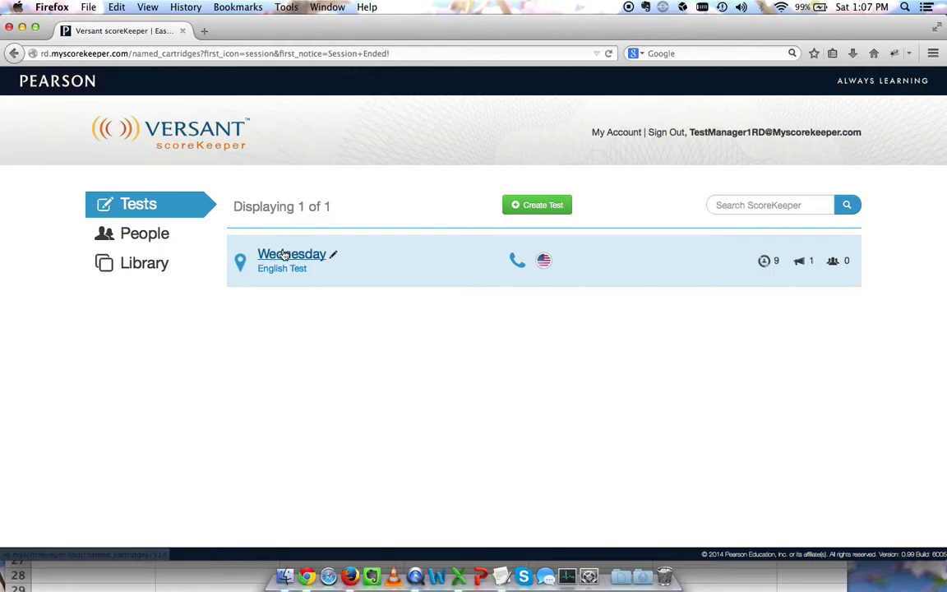
Review the sessions of the Wednesday test, and check the English Test's credits in the Library.
left_click(283, 257)
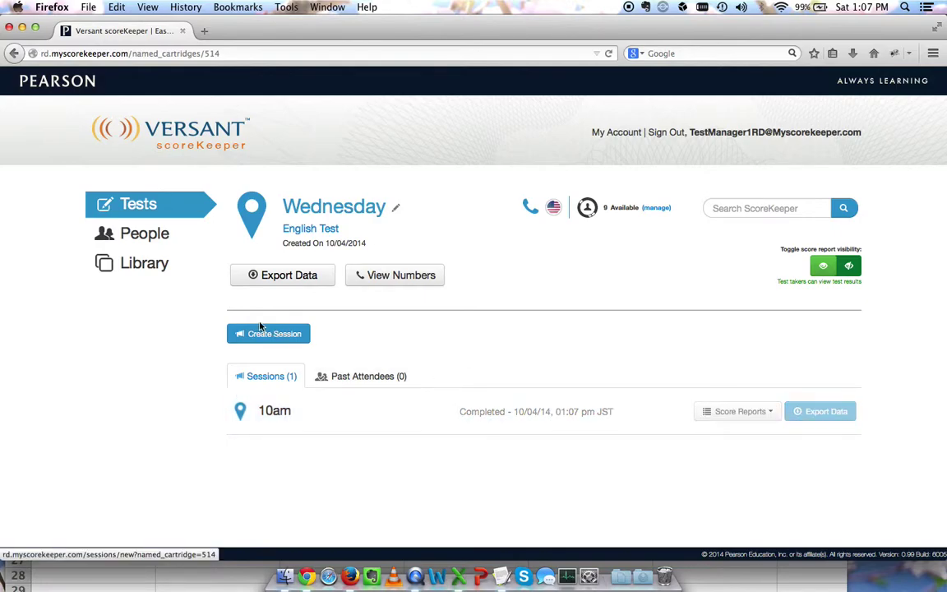
left_click(151, 270)
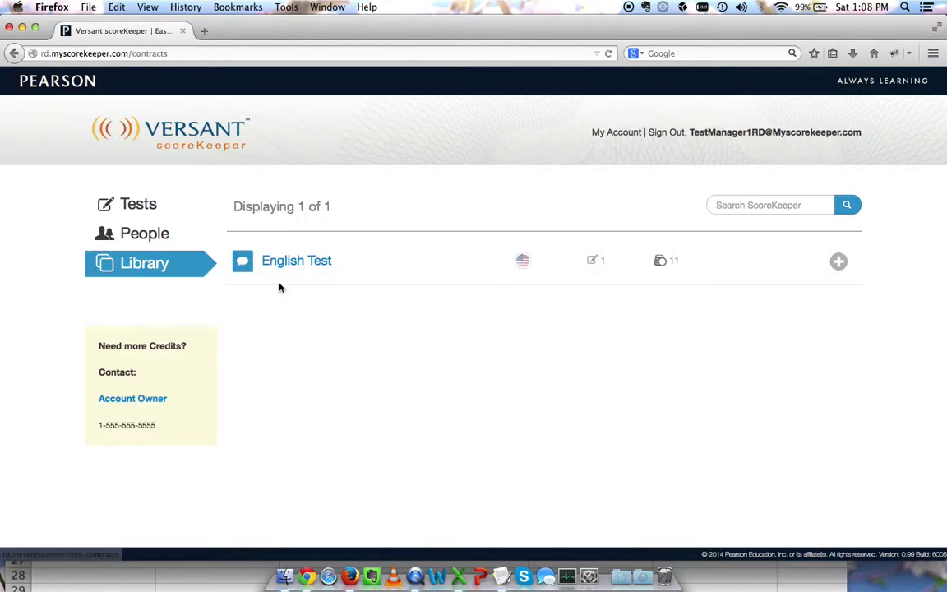
Start creating a new session for the Wednesday test and name it 11am.
left_click(148, 206)
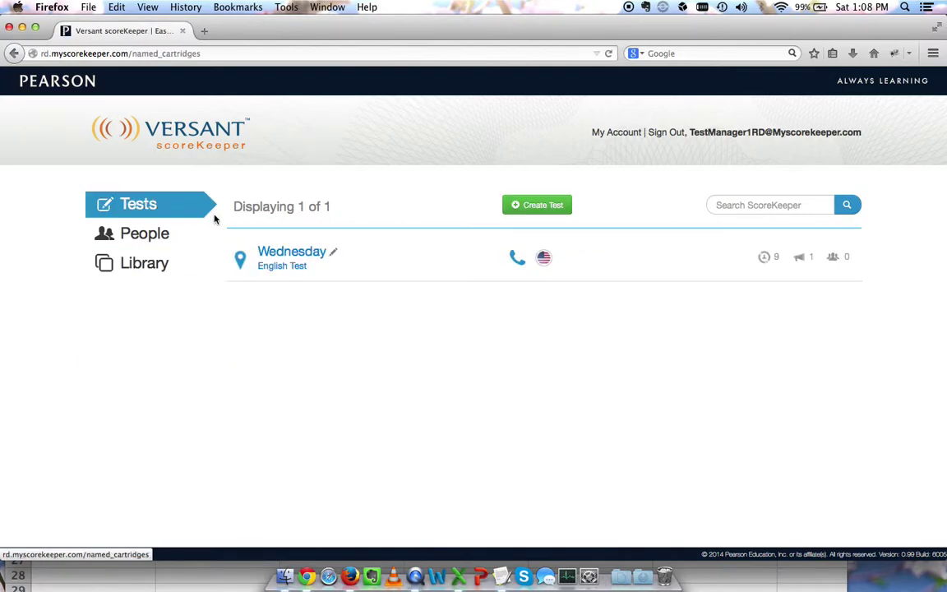
left_click(268, 254)
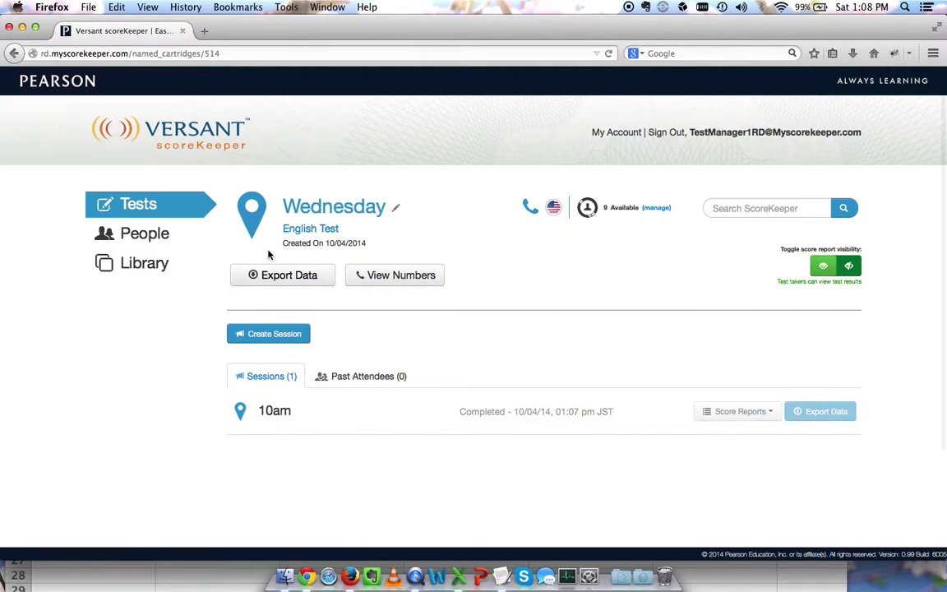
left_click(277, 335)
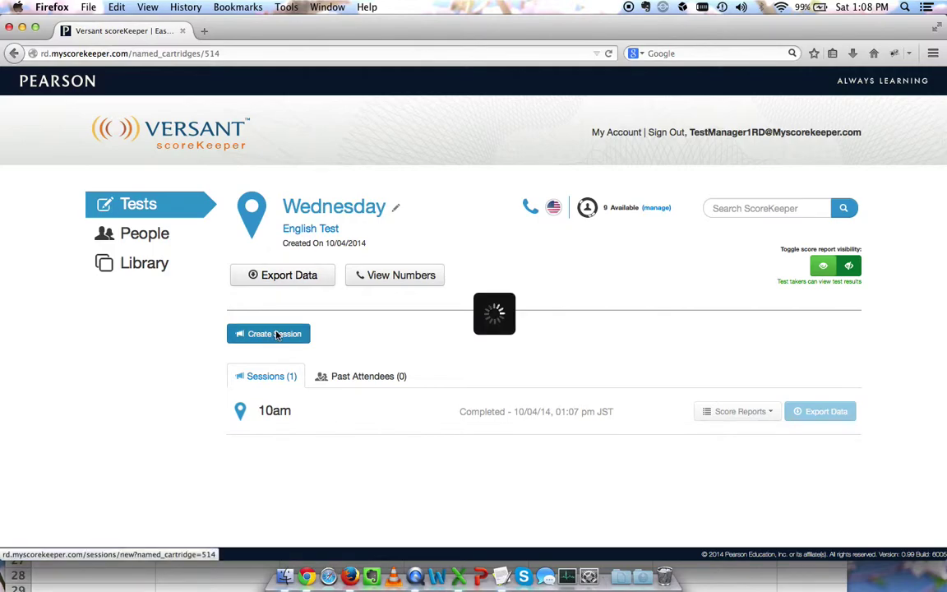
left_click(354, 222)
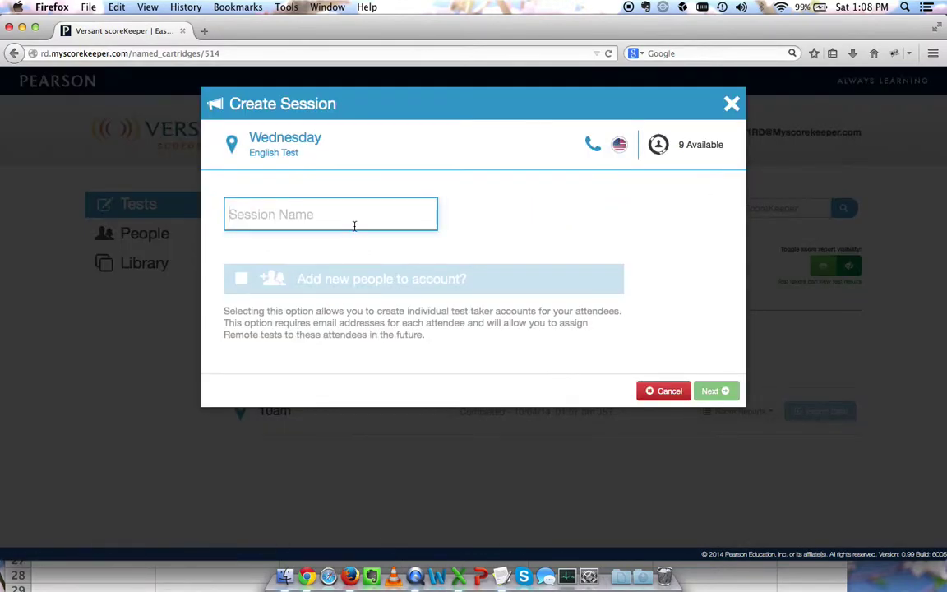
type("11am")
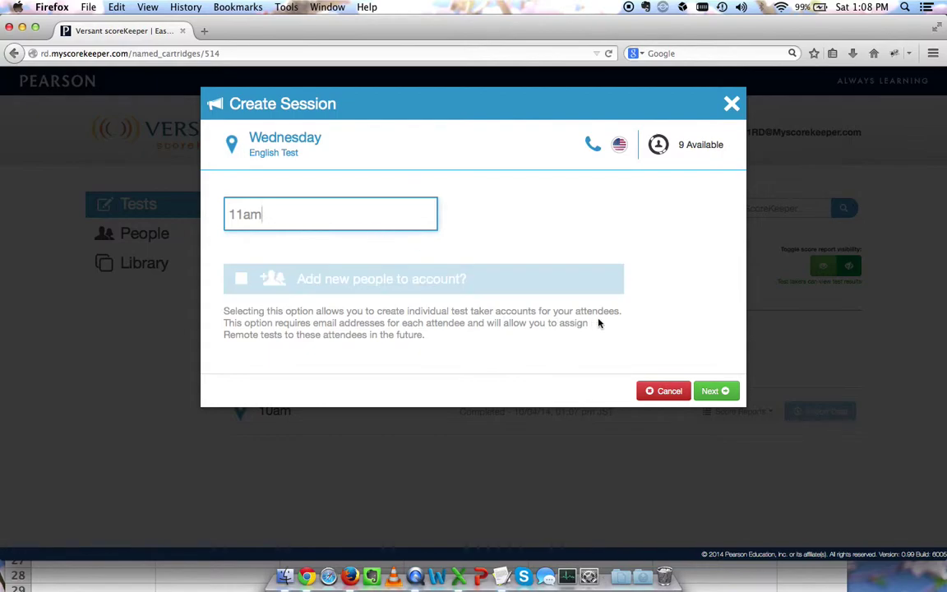